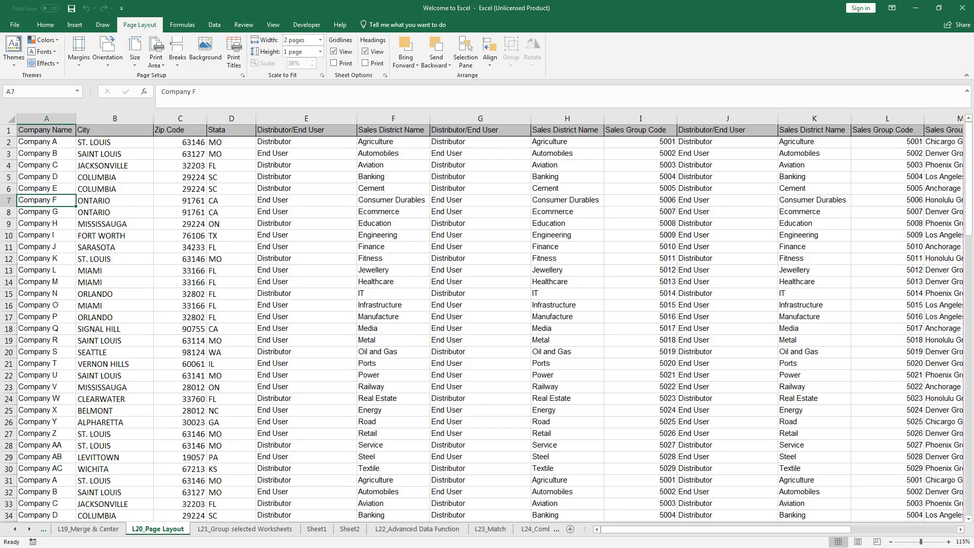
key("Left")
key("Left")
key("Left")
key("Left")
key("Left")
key("Left")
key("Left")
key("Left")
key("Left")
key("Left")
key("Left")
key("Left")
key("Left")
key("Left")
key("Left")
key("Left")
key("Left")
key("Left")
Examine both pages of the active sheet in the print preview, and return to the worksheet
key("ctrl+p")
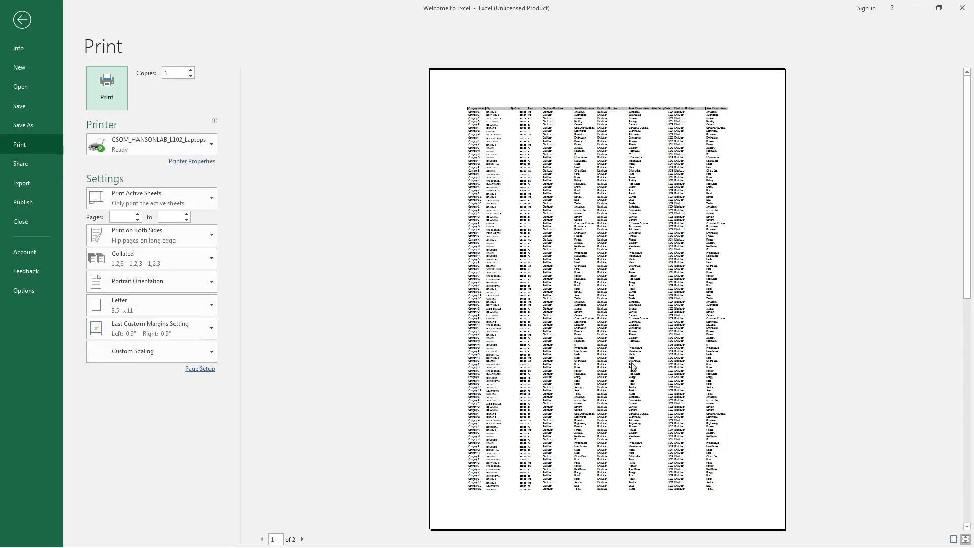
scroll(624, 230, "down", 1)
scroll(624, 230, "up", 1)
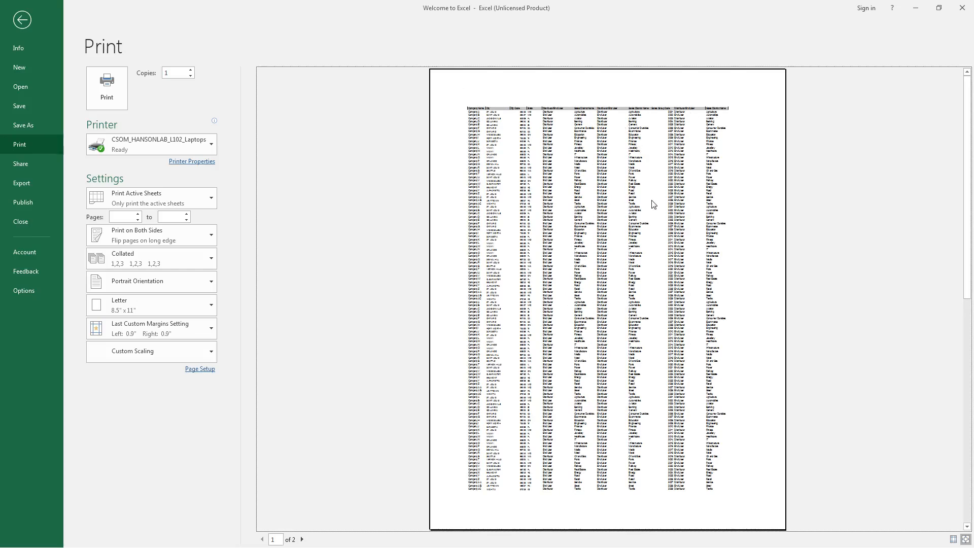
scroll(654, 204, "down", 1)
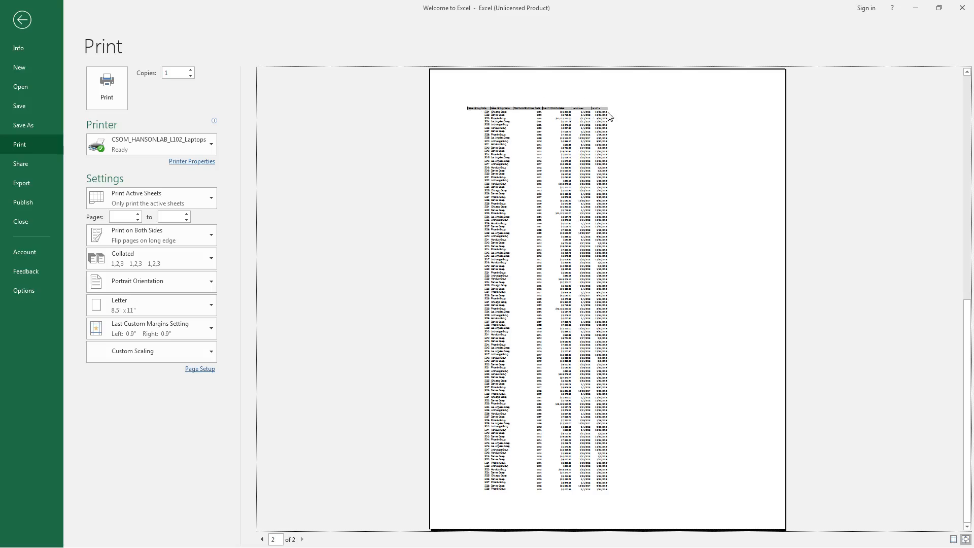
scroll(639, 198, "up", 2)
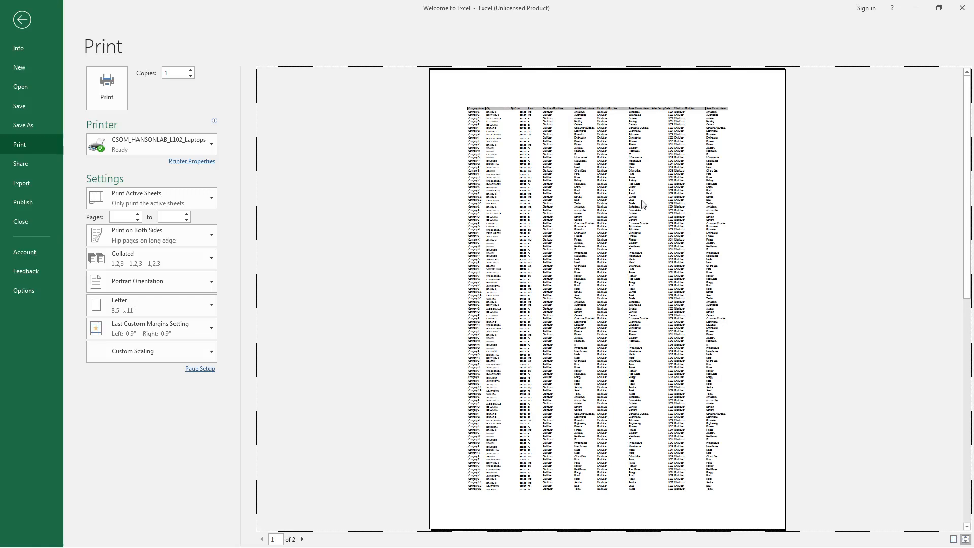
left_click(23, 20)
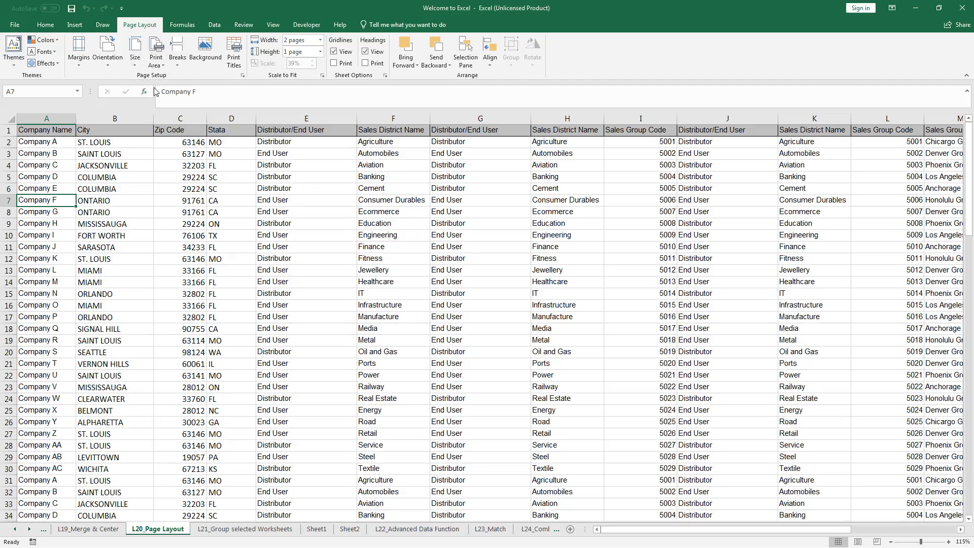
Scale the printout to fit 1 page wide by 2 tall, and check it in the print preview
left_click(243, 77)
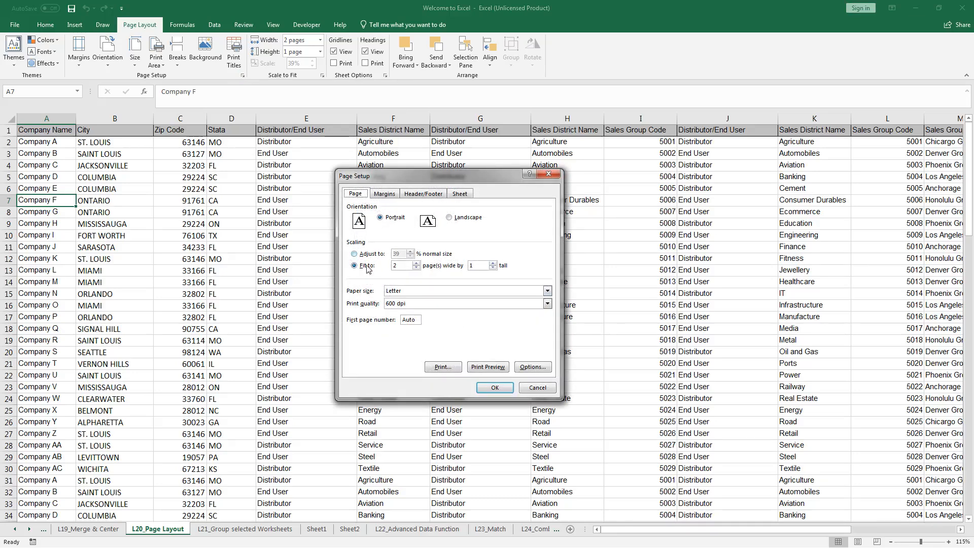
left_click(404, 266)
left_click(488, 367)
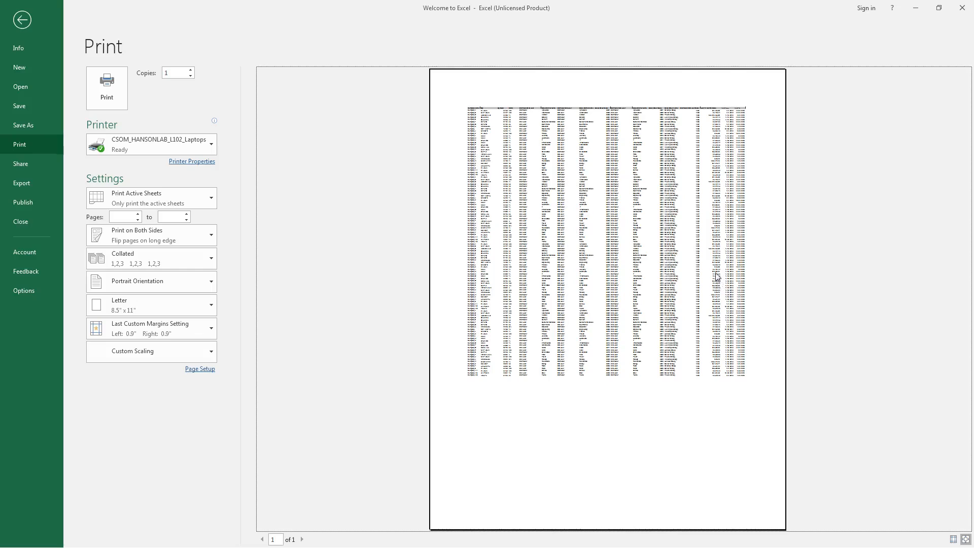
left_click(28, 22)
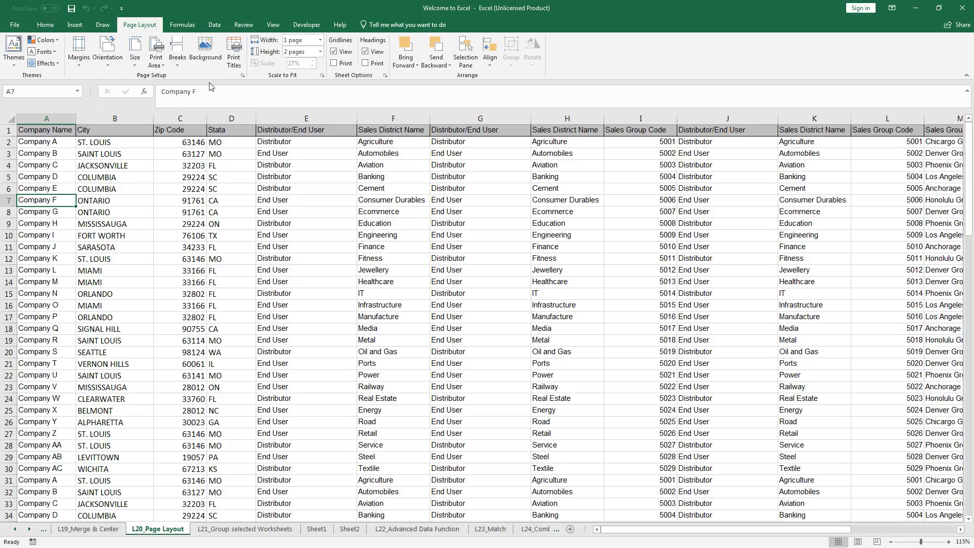
Change the page orientation to landscape and check both pages in the print preview
left_click(243, 76)
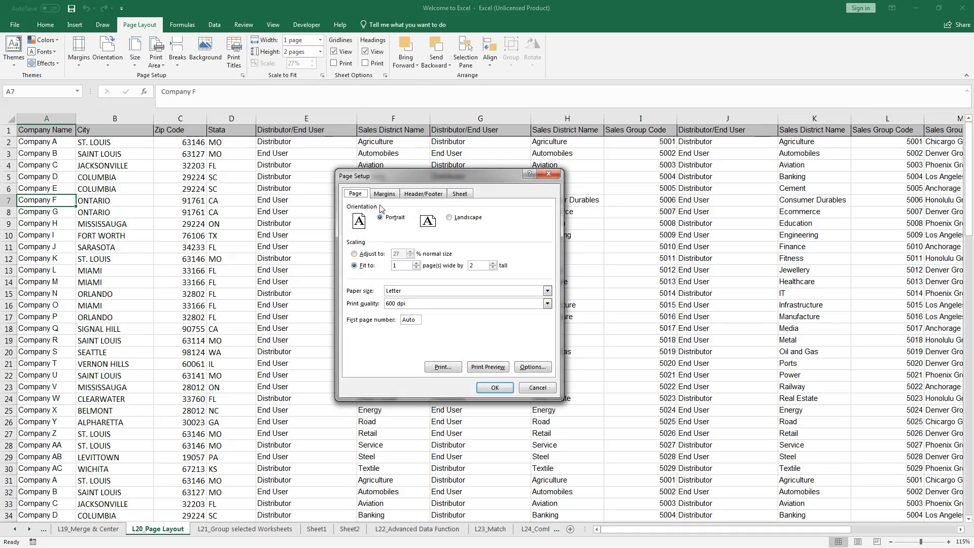
left_click(450, 219)
left_click(497, 372)
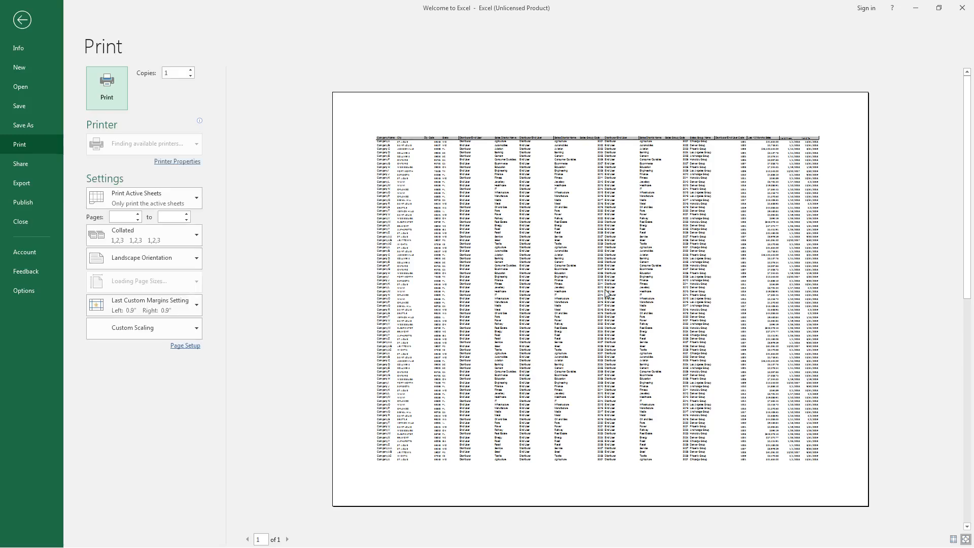
scroll(636, 302, "down", 1)
scroll(637, 303, "up", 1)
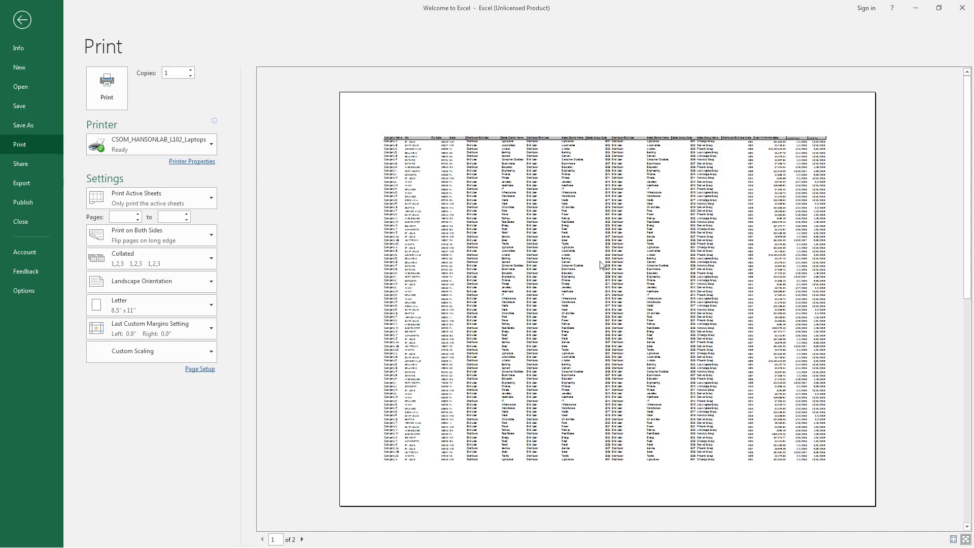
scroll(614, 252, "down", 1)
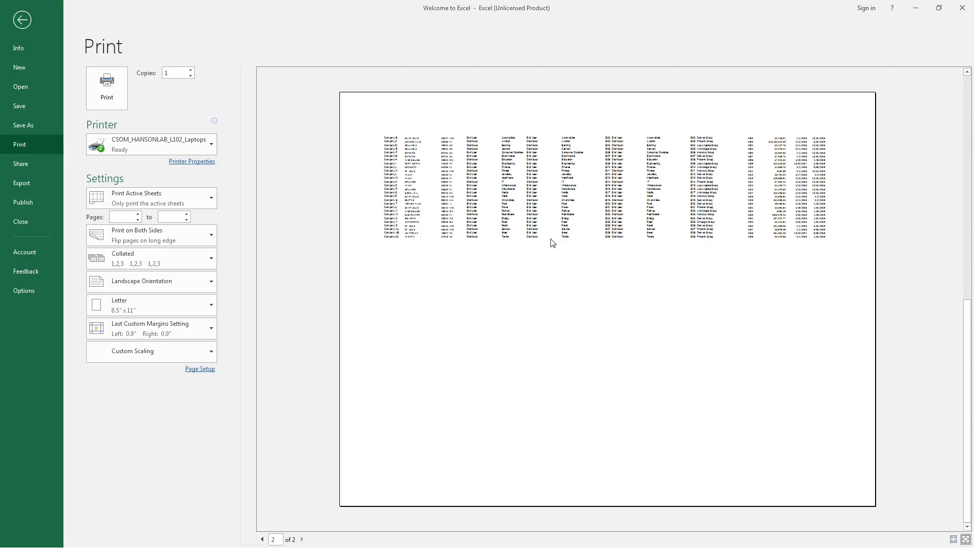
left_click(20, 21)
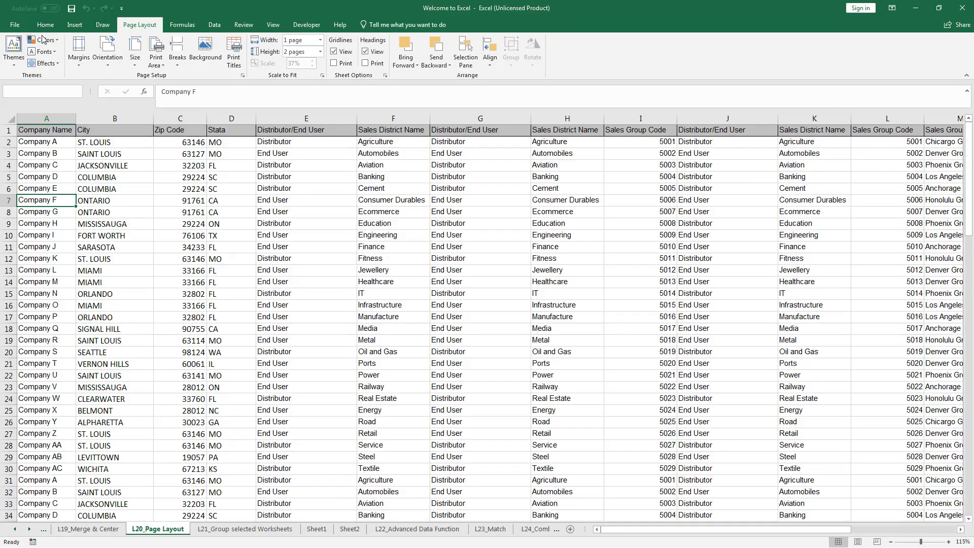
Set header row 1 ($1:$1) to repeat at the top of every printed page
left_click(242, 75)
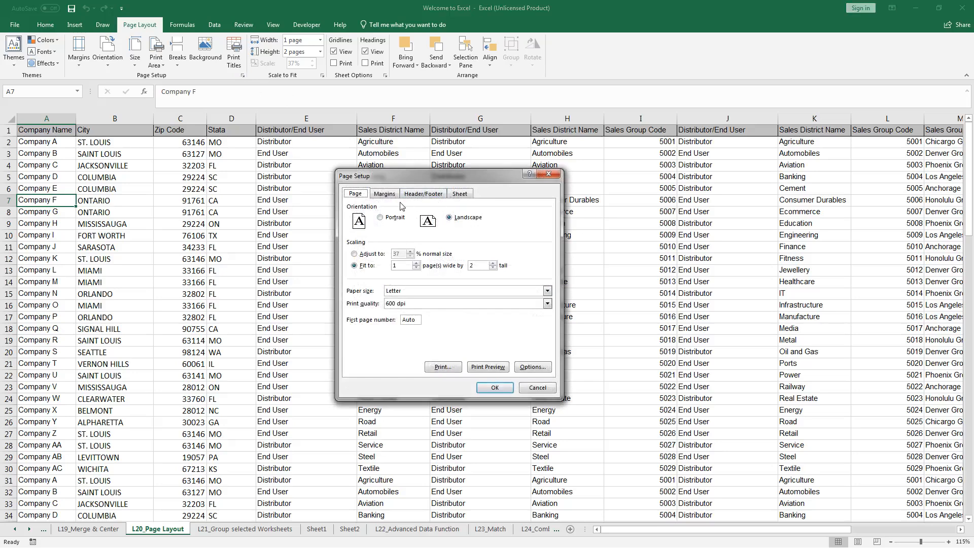
left_click(462, 196)
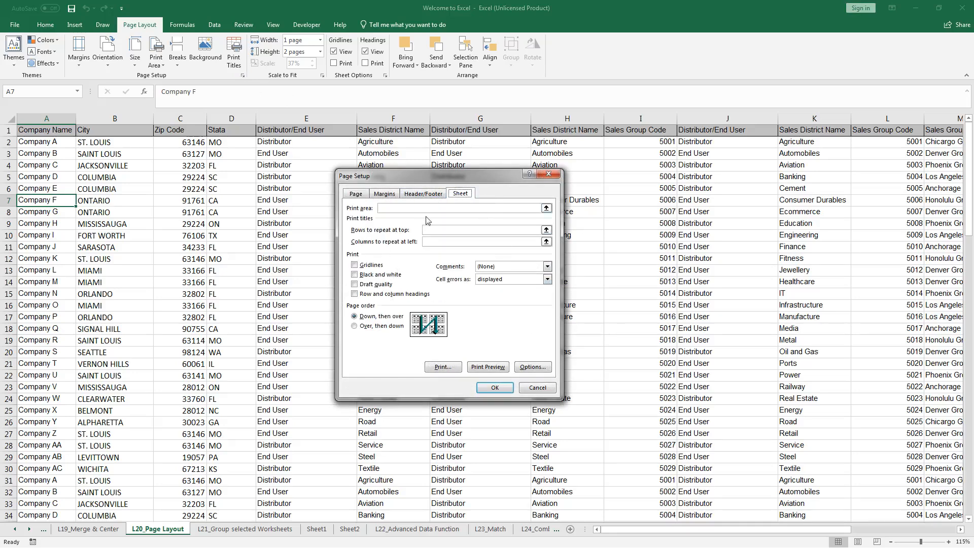
left_click(395, 208)
left_click(358, 234)
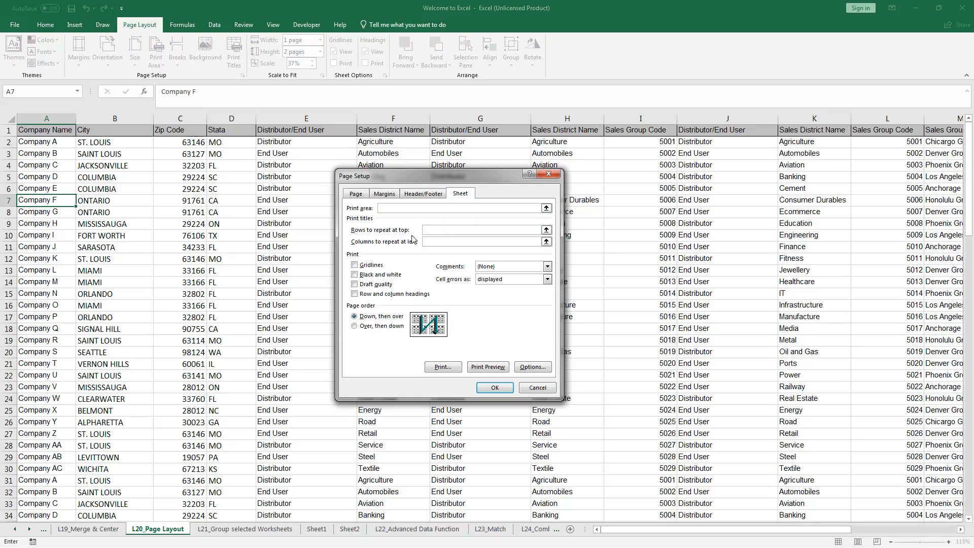
left_click(546, 230)
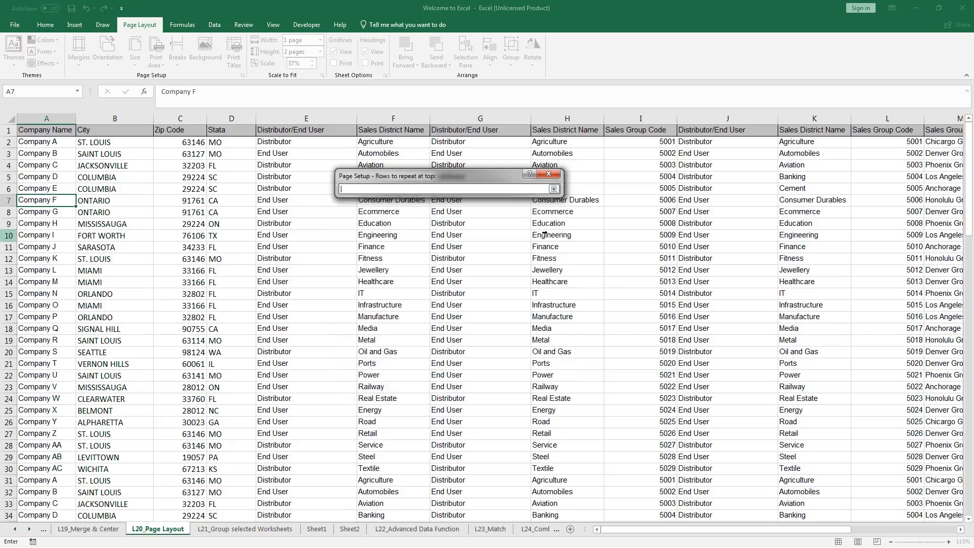
left_click(8, 130)
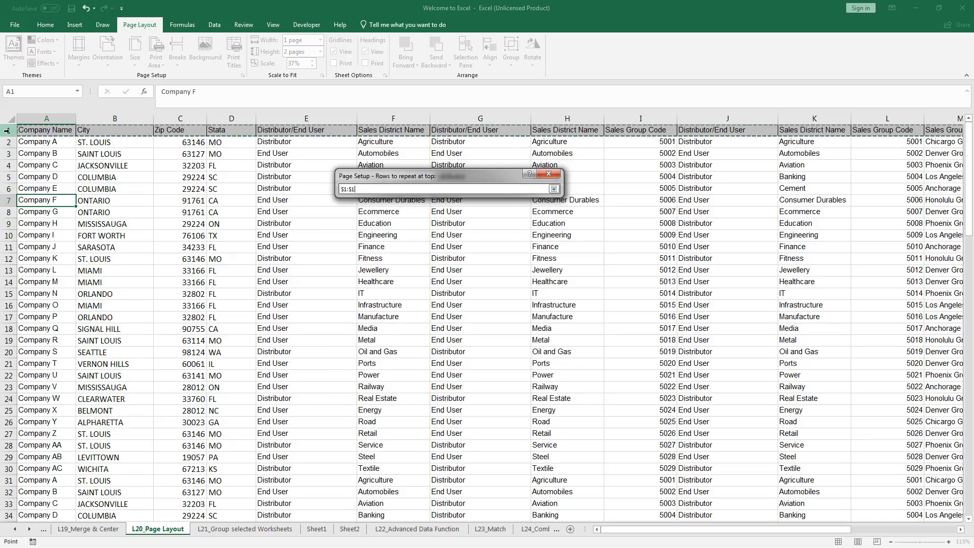
key("Return")
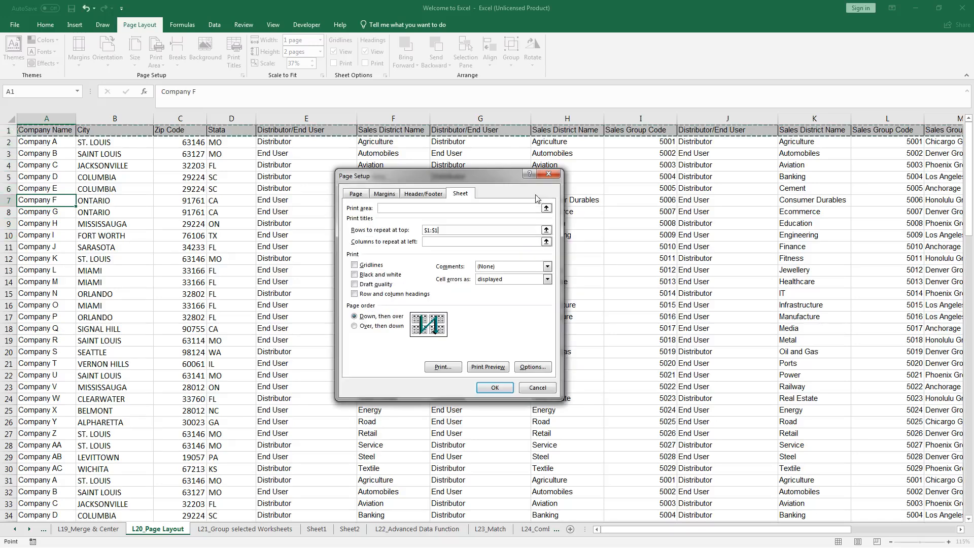
left_click(404, 208)
left_click(139, 211)
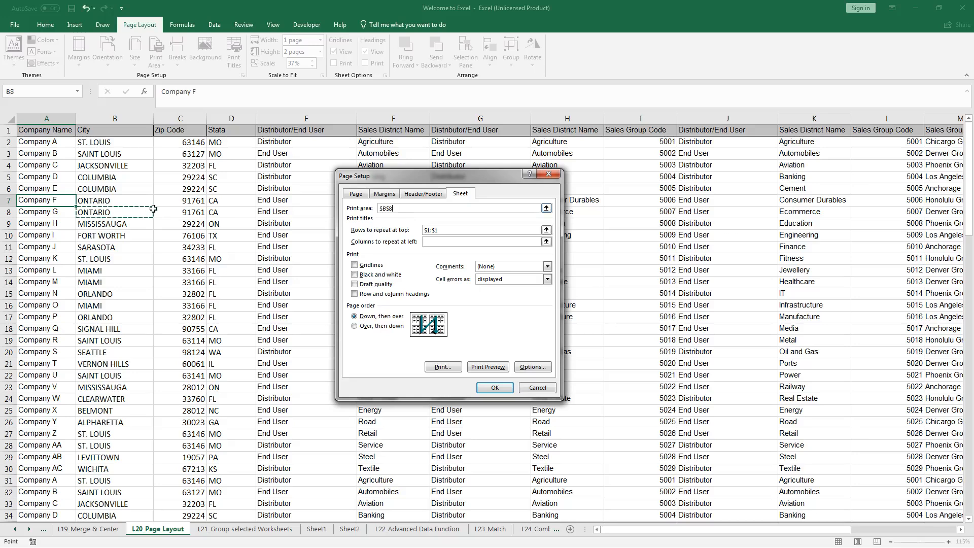
left_click(410, 207)
left_click(125, 261)
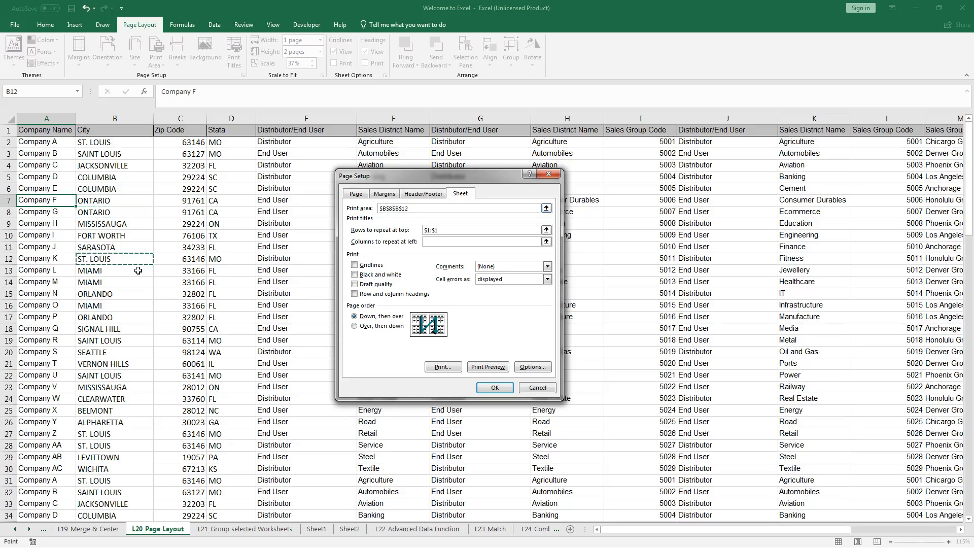
key("ctrl+a")
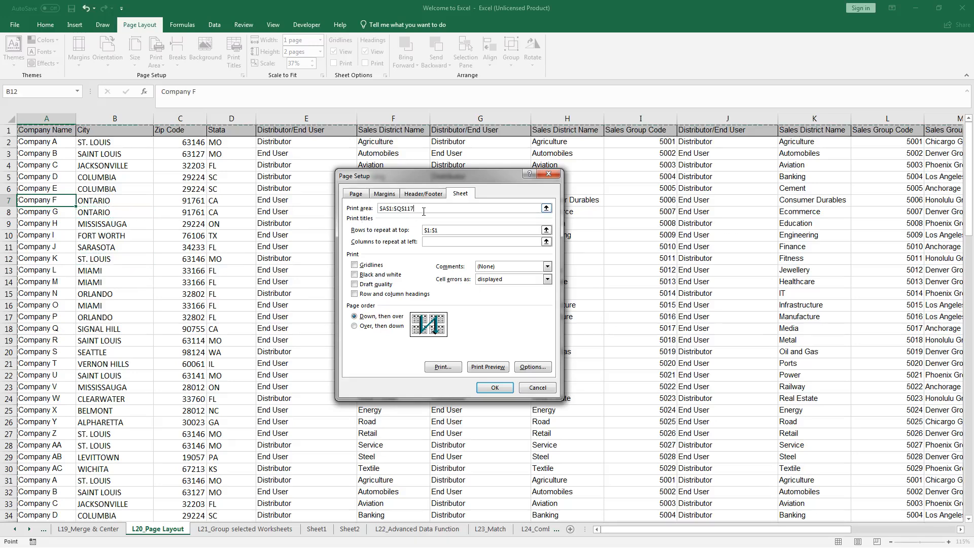
left_click_drag(430, 208, 309, 206)
key("Delete")
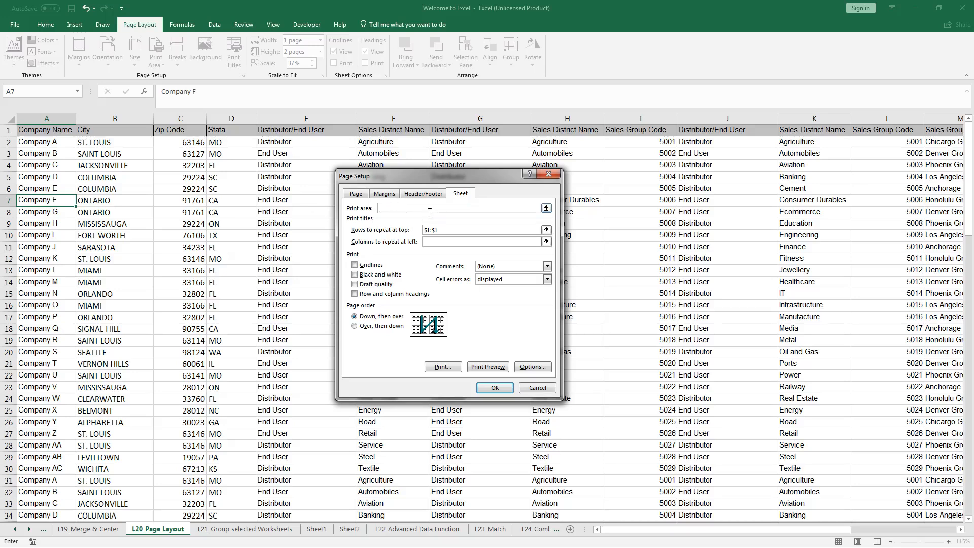
Apply the print title setting, check the header row on the second preview page, and return to the worksheet
left_click(492, 367)
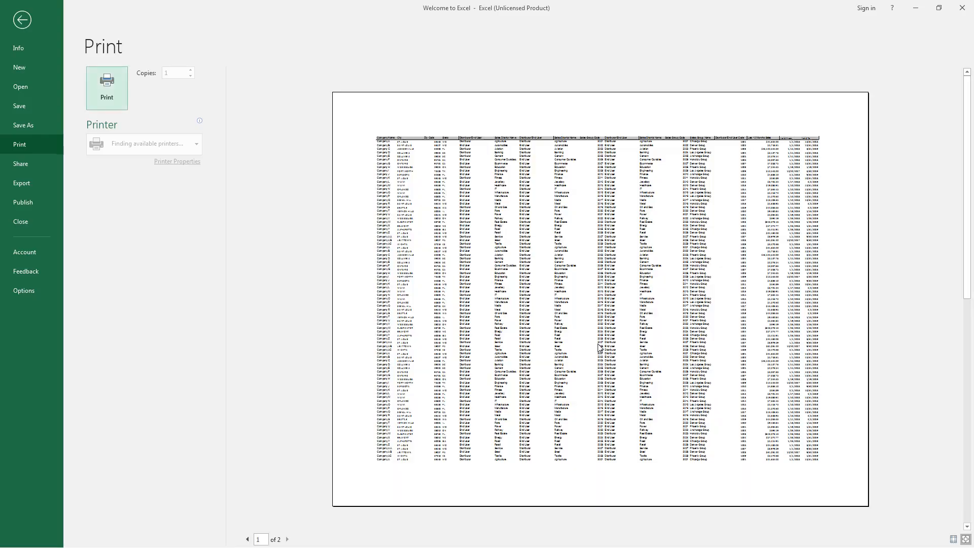
scroll(691, 248, "down", 1)
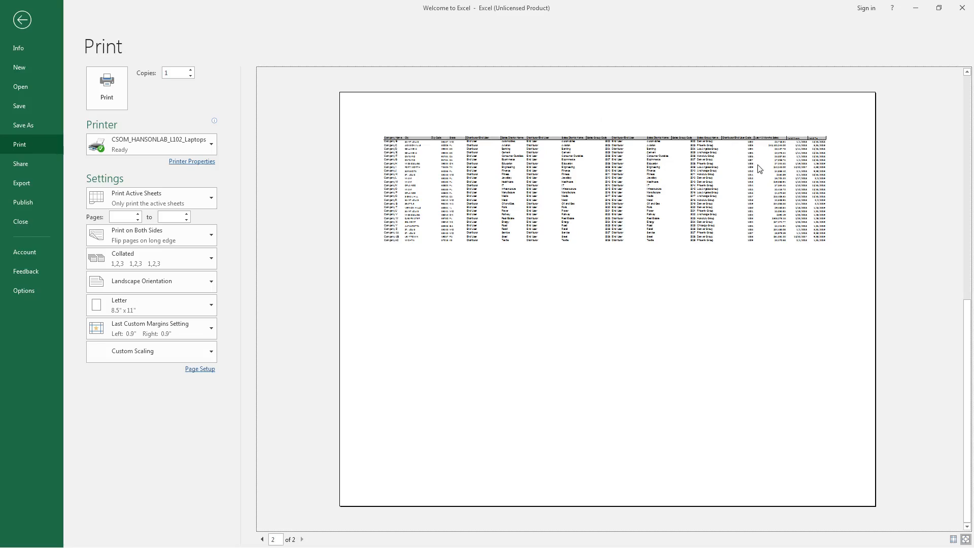
left_click(21, 21)
left_click(283, 179)
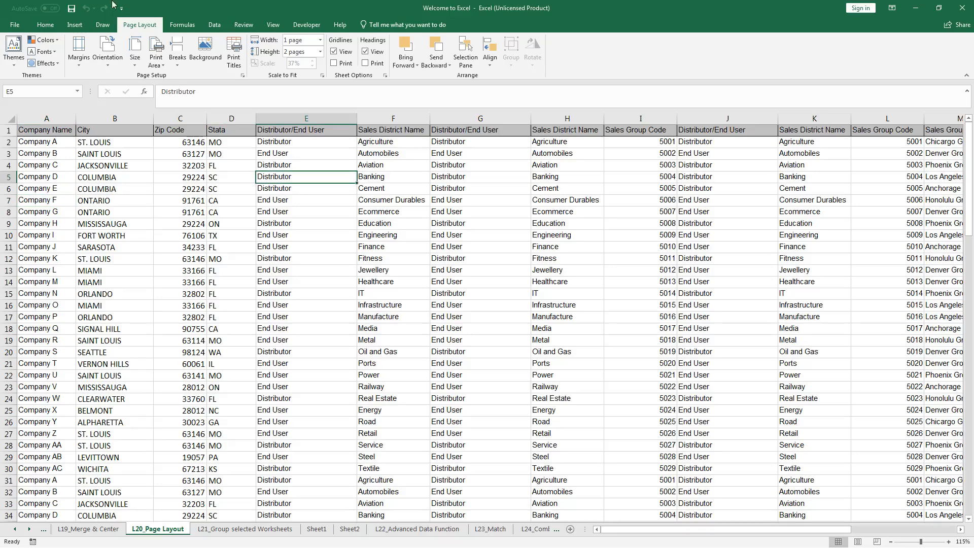
Set the top page margin to 0.3 and check the result in the print preview
left_click(243, 75)
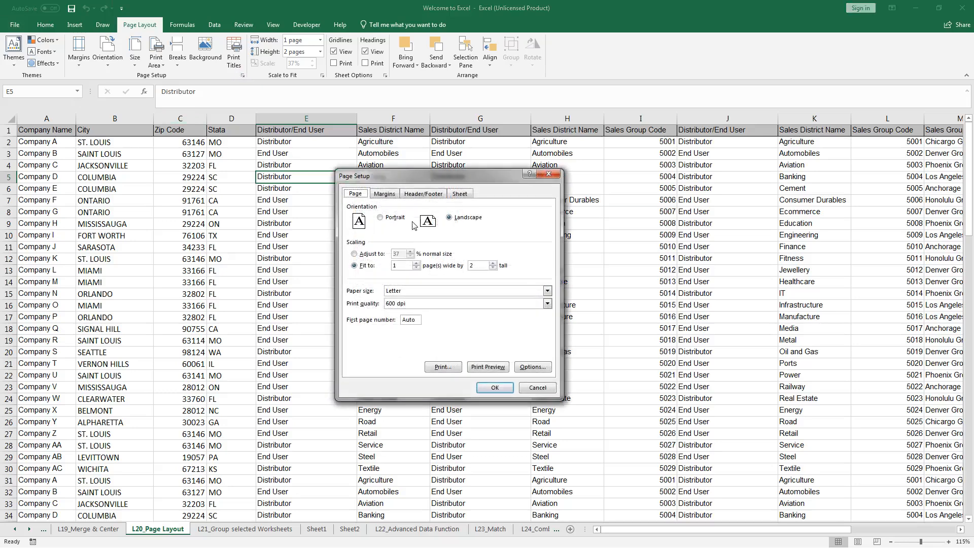
left_click(384, 194)
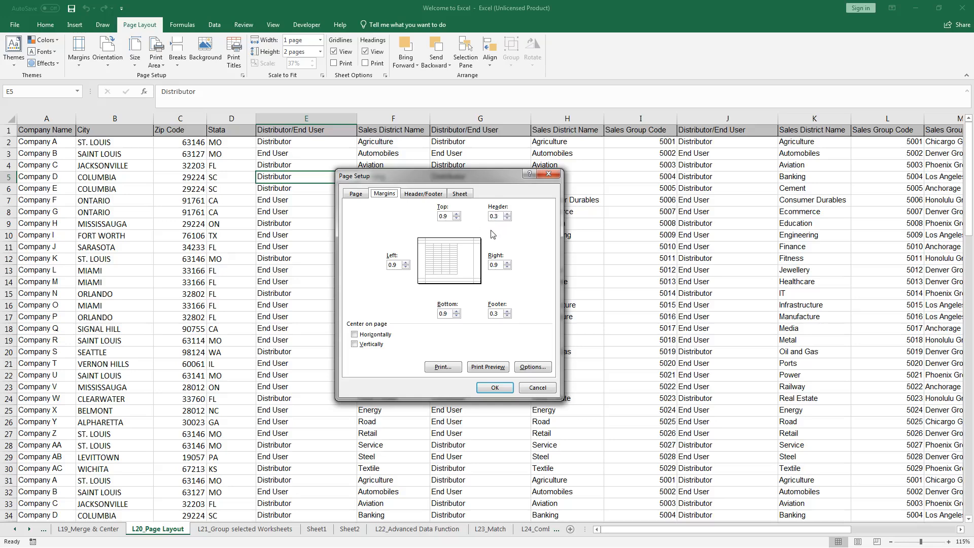
left_click(453, 217)
left_click(496, 370)
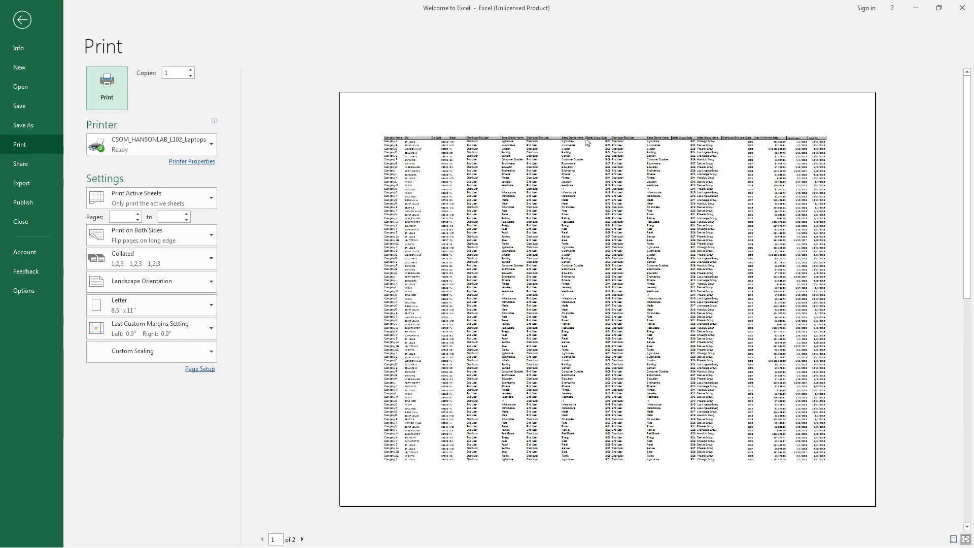
left_click(22, 20)
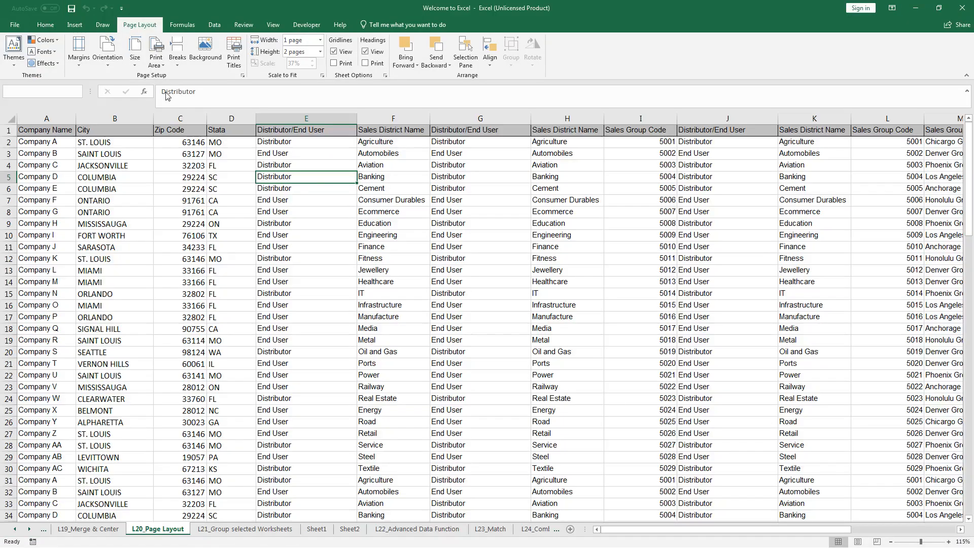
Set the left and right page margins to 0.3, reduce the bottom margin, and check both pages in the print preview
left_click(243, 75)
left_click(384, 194)
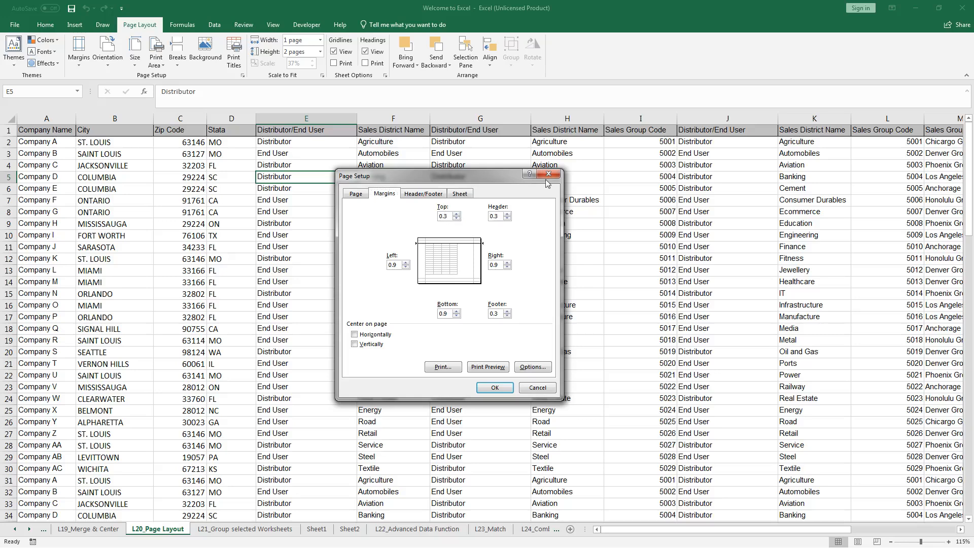
left_click(400, 265)
left_click(495, 264)
left_click(447, 314)
left_click(486, 368)
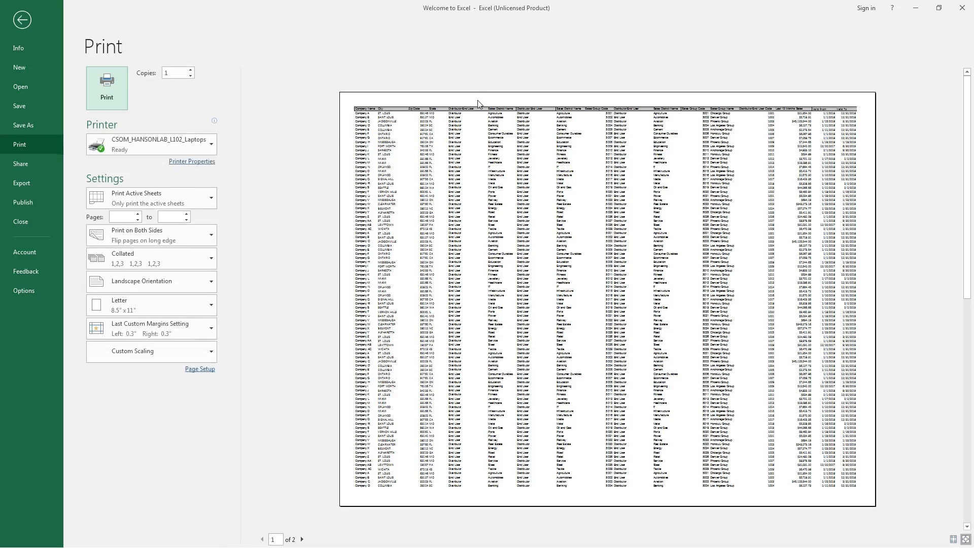
scroll(640, 247, "down", 2)
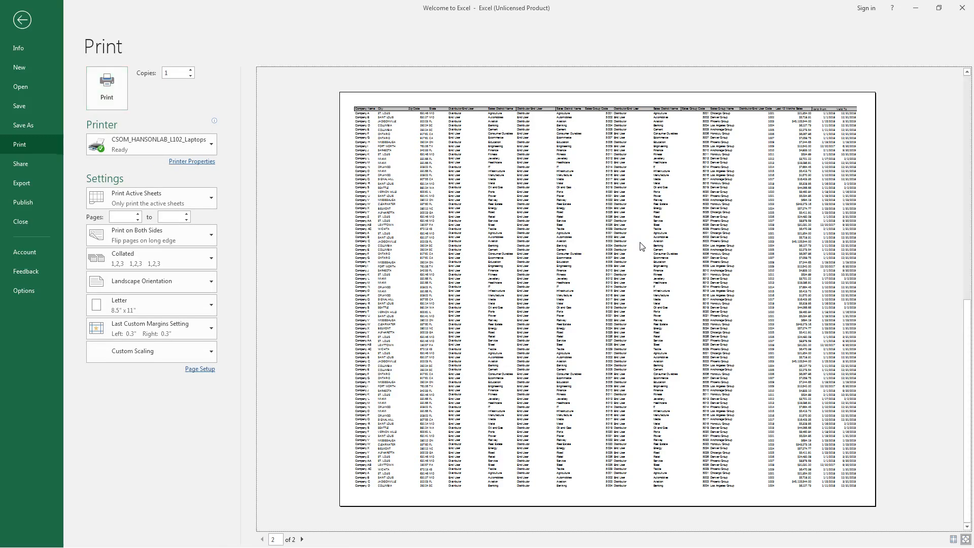
scroll(553, 222, "up", 2)
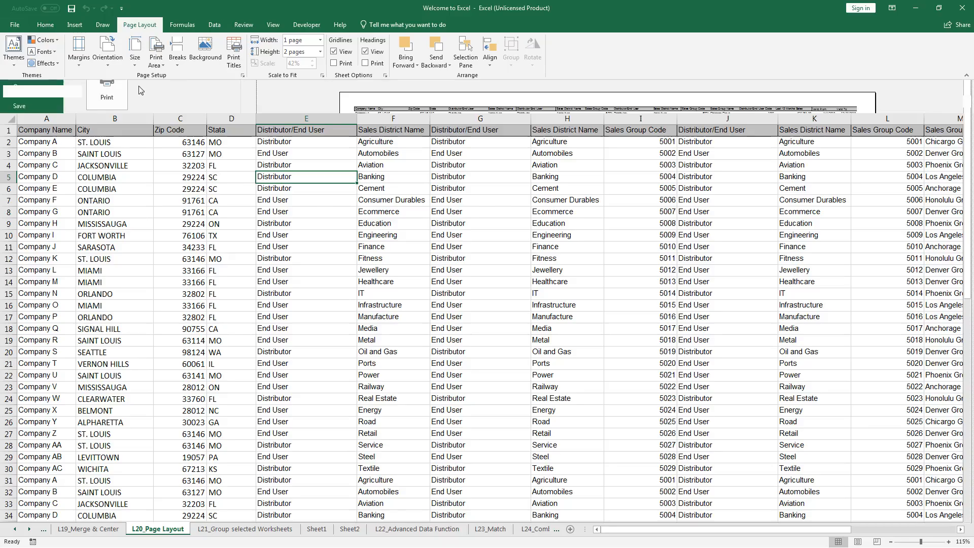
left_click(22, 19)
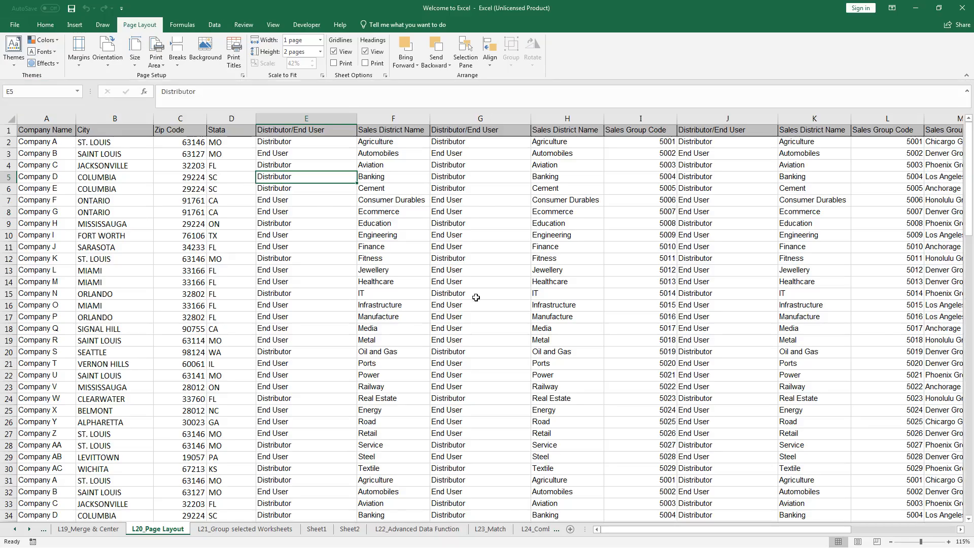
Center the printed data on the page both horizontally and vertically
left_click(569, 309)
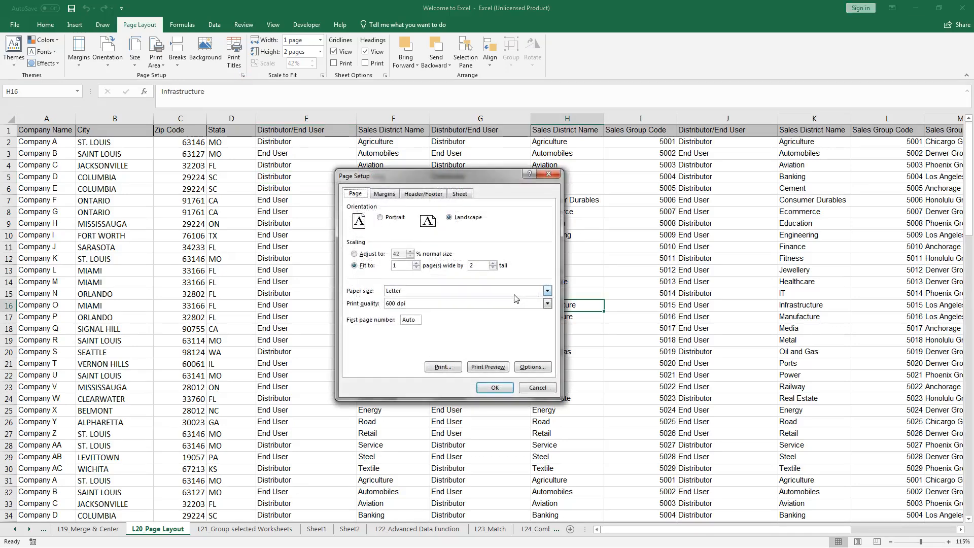
left_click(387, 195)
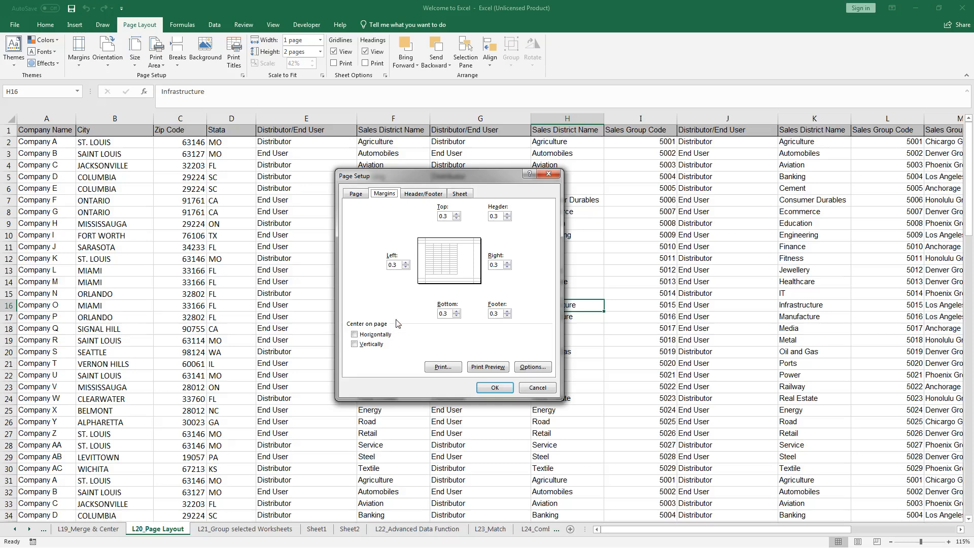
left_click(355, 335)
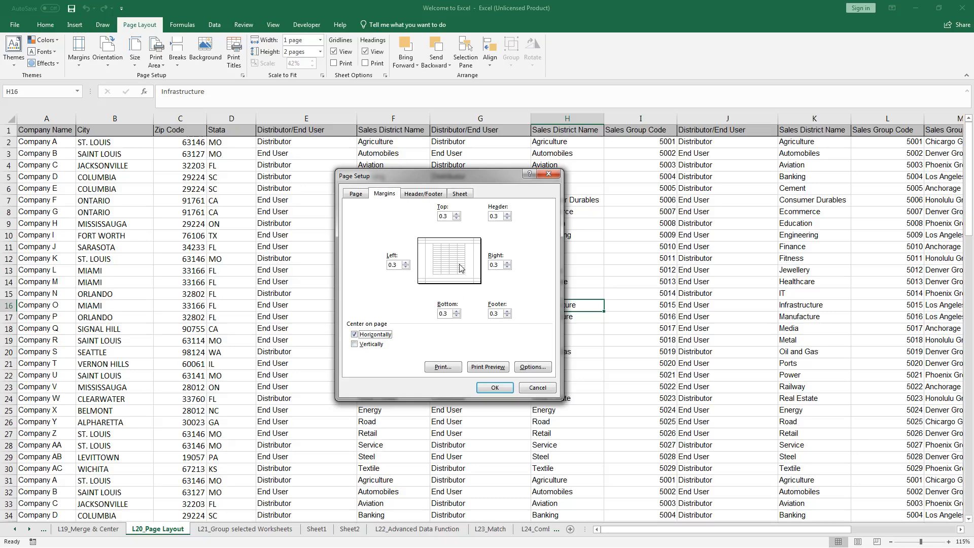
left_click(358, 337)
left_click(364, 336)
left_click(355, 344)
left_click(355, 345)
left_click(354, 344)
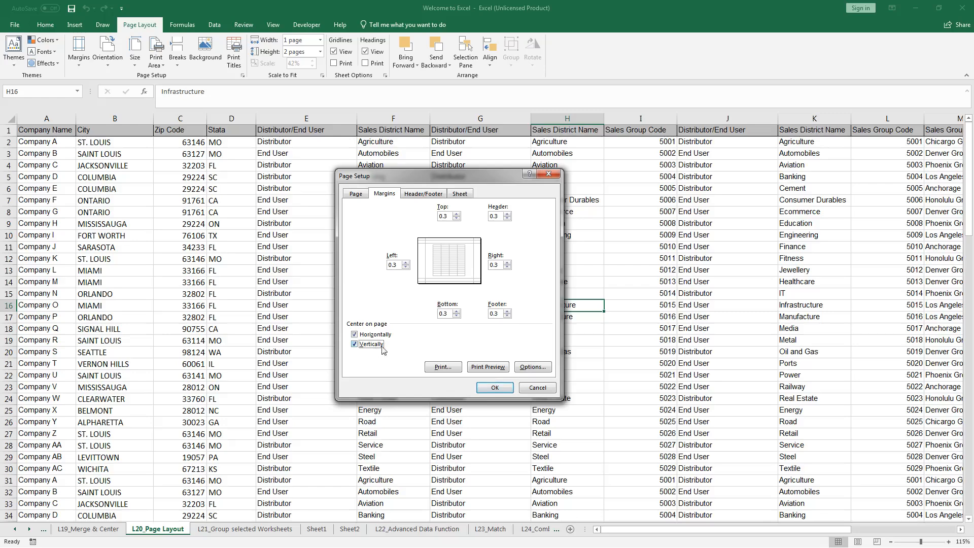
Check the centered layout on both print preview pages and return to the worksheet
left_click(484, 369)
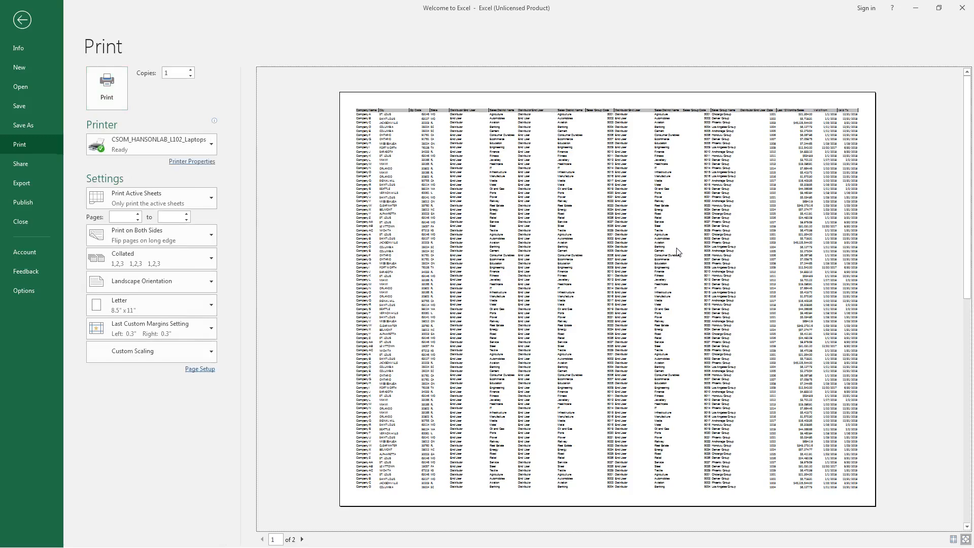
scroll(609, 277, "down", 1)
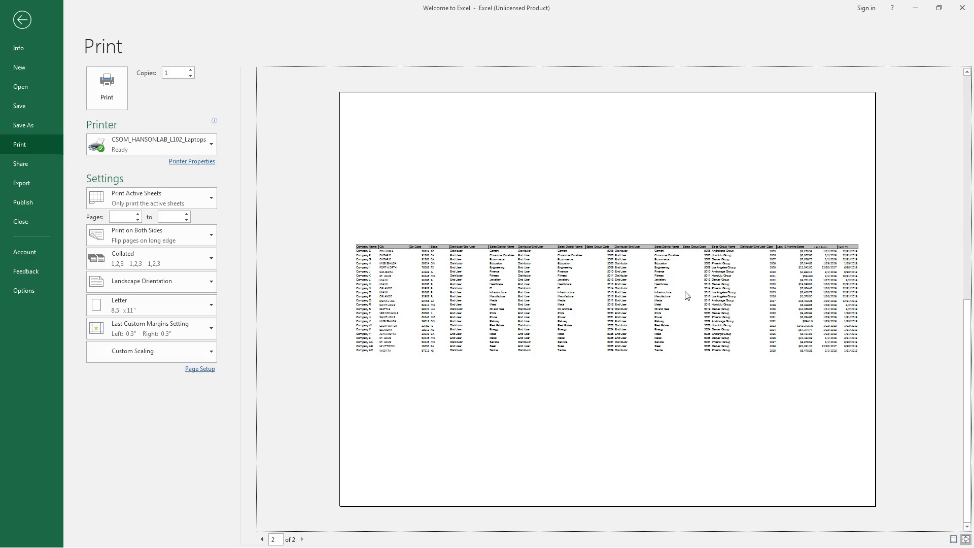
left_click(28, 24)
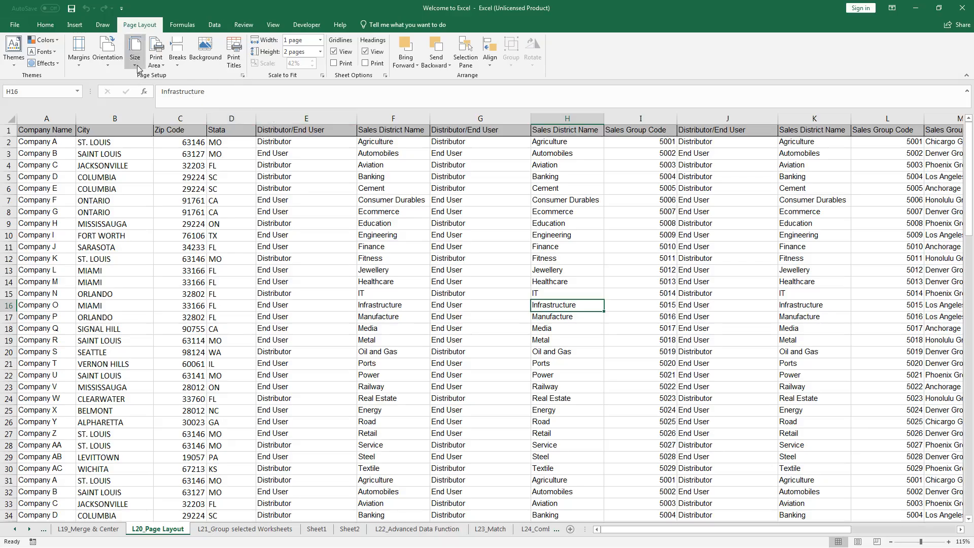
Turn off vertical centering on the page and check both pages in the print preview
left_click(243, 75)
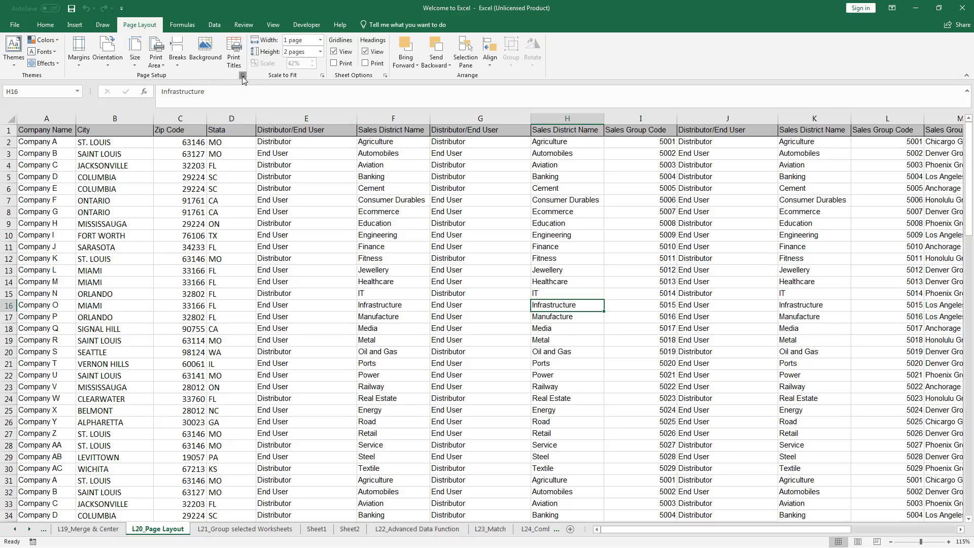
left_click(384, 194)
left_click(363, 345)
left_click(495, 367)
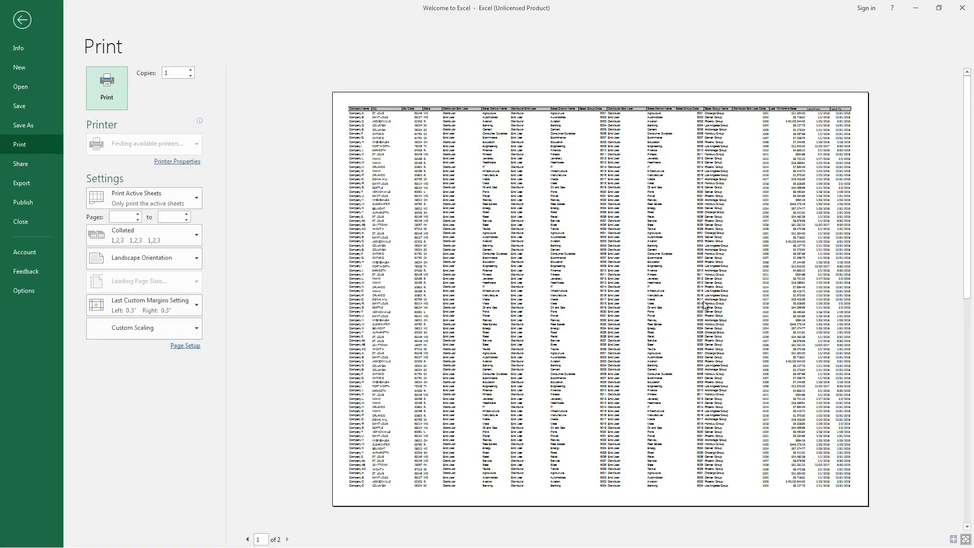
scroll(704, 304, "down", 2)
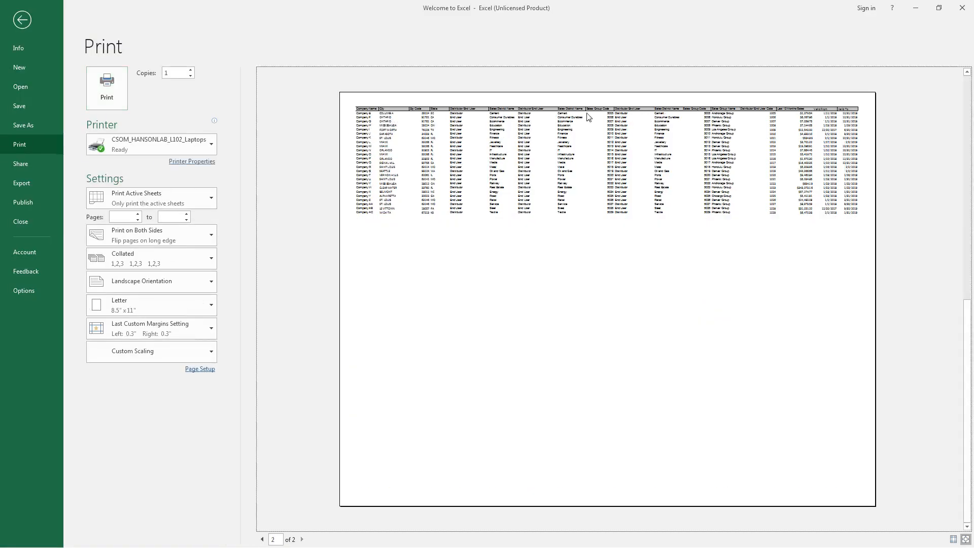
left_click(21, 20)
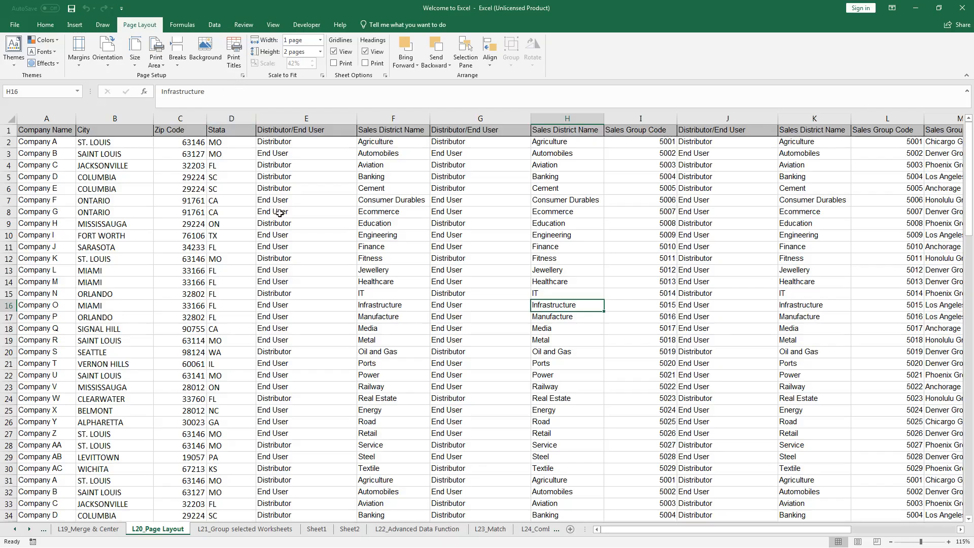
Create a custom page header with the file name in its left section
left_click(242, 75)
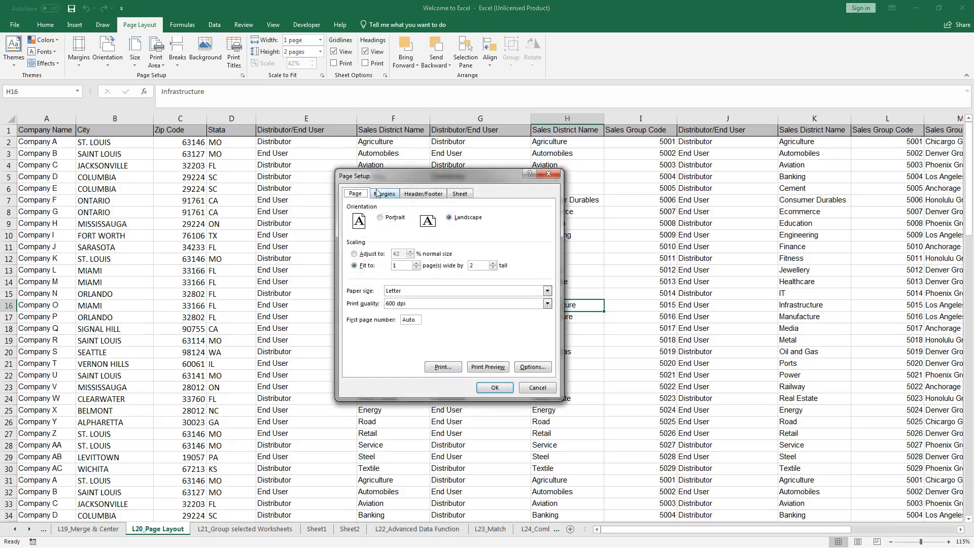
left_click(393, 202)
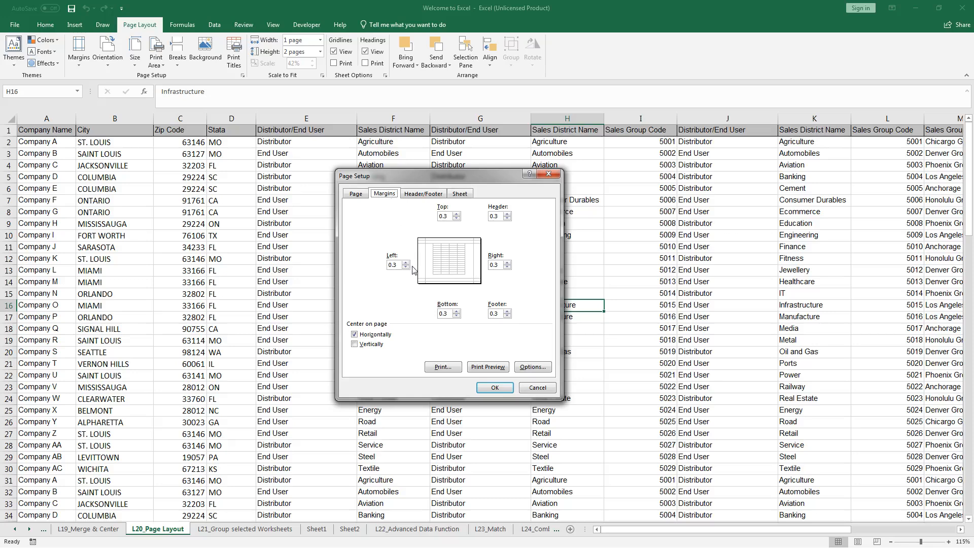
left_click(425, 199)
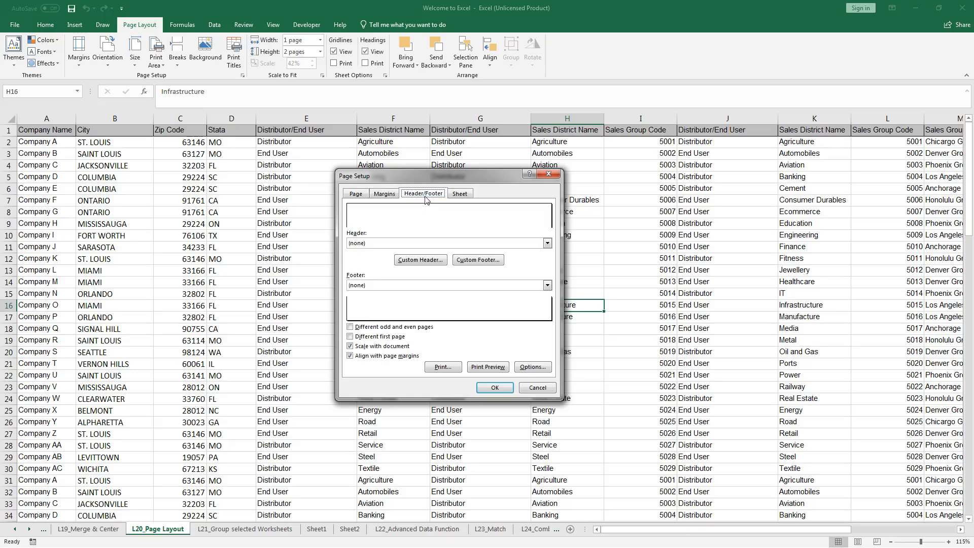
left_click(388, 196)
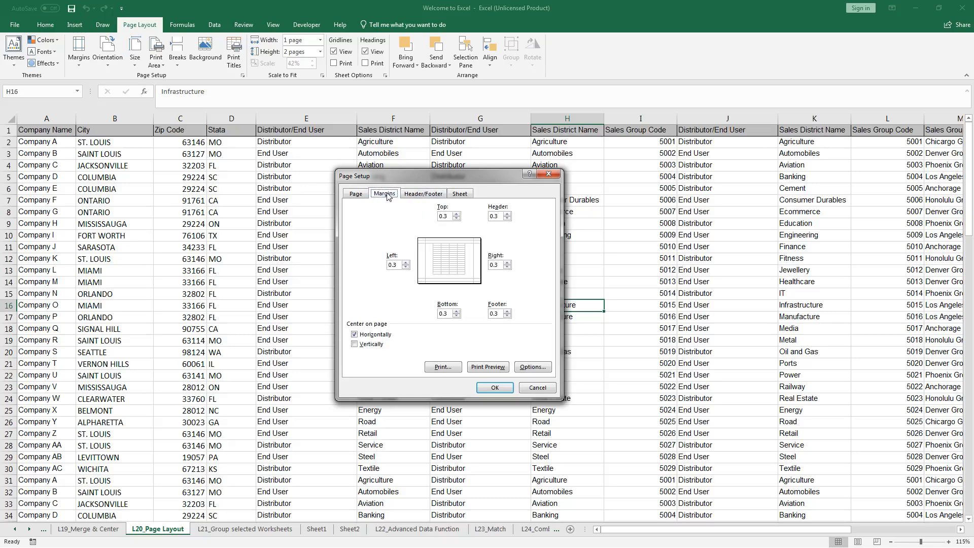
left_click(415, 196)
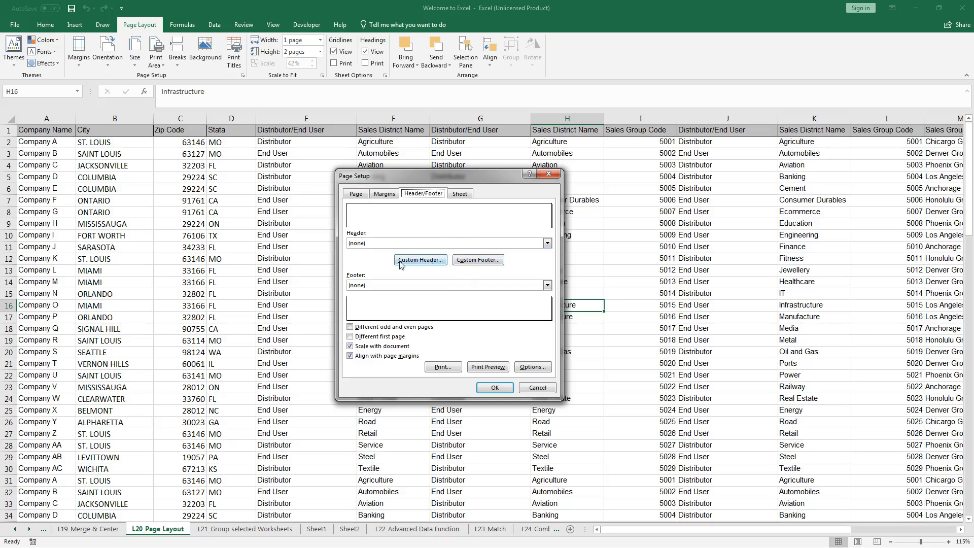
left_click(432, 261)
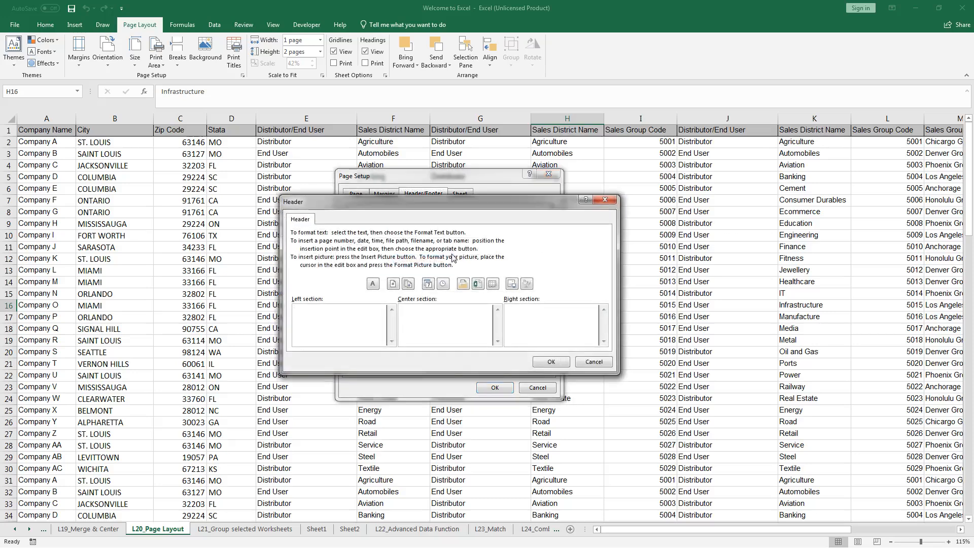
left_click(479, 284)
left_click(563, 361)
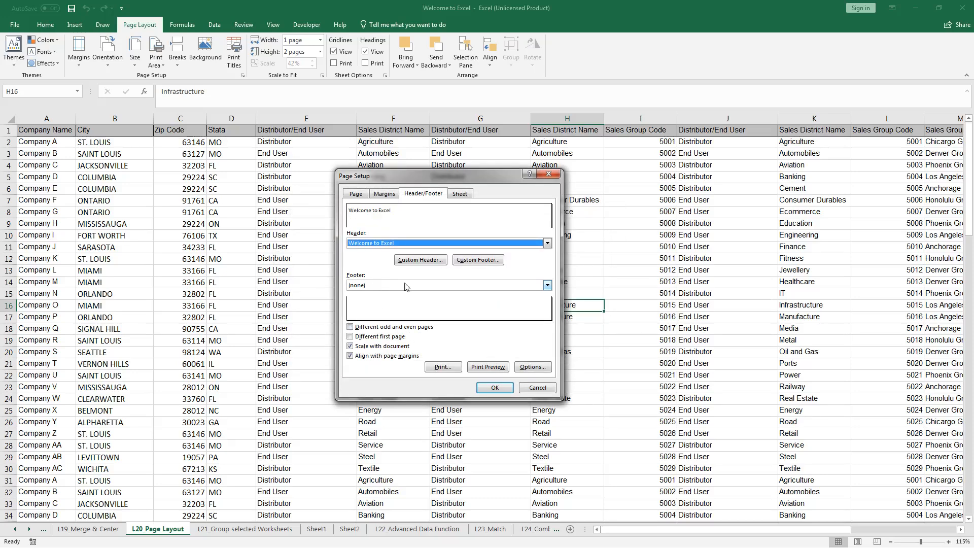
Create a custom footer with the page number, date, time and sheet name in its left section
left_click(484, 263)
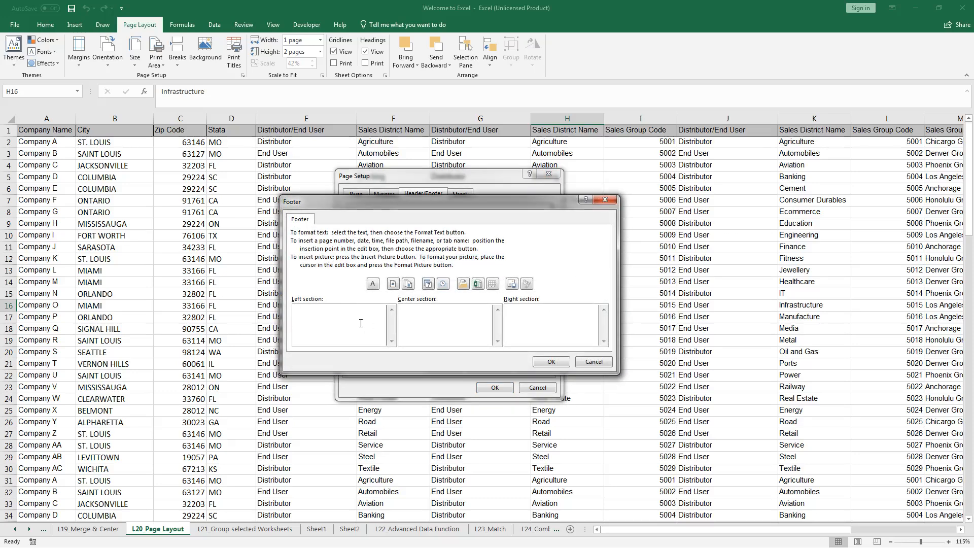
left_click(394, 285)
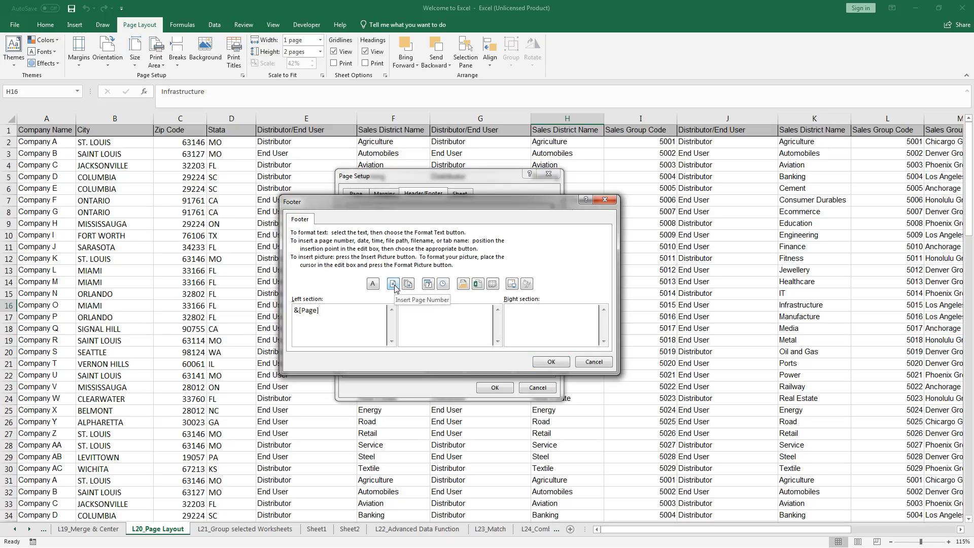
left_click(428, 285)
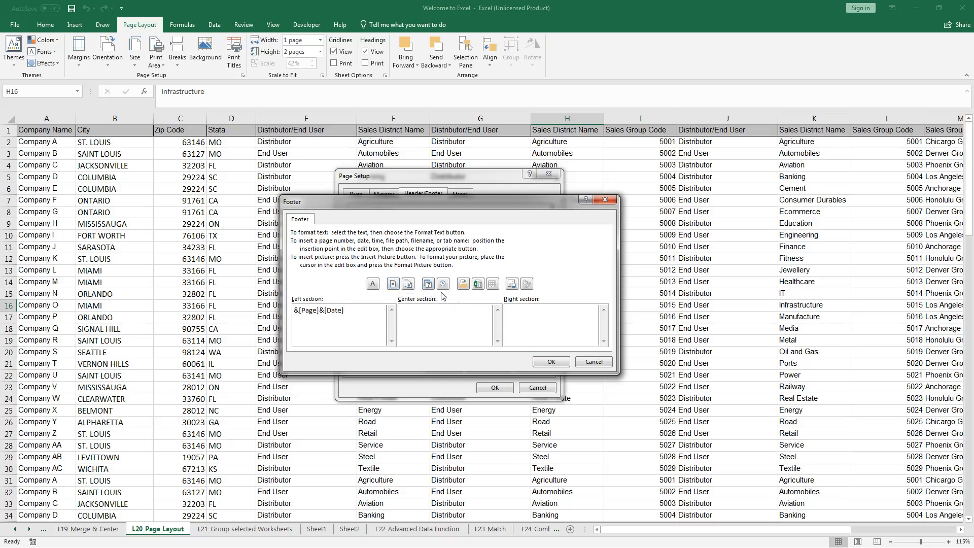
left_click(443, 284)
left_click(493, 284)
left_click(552, 362)
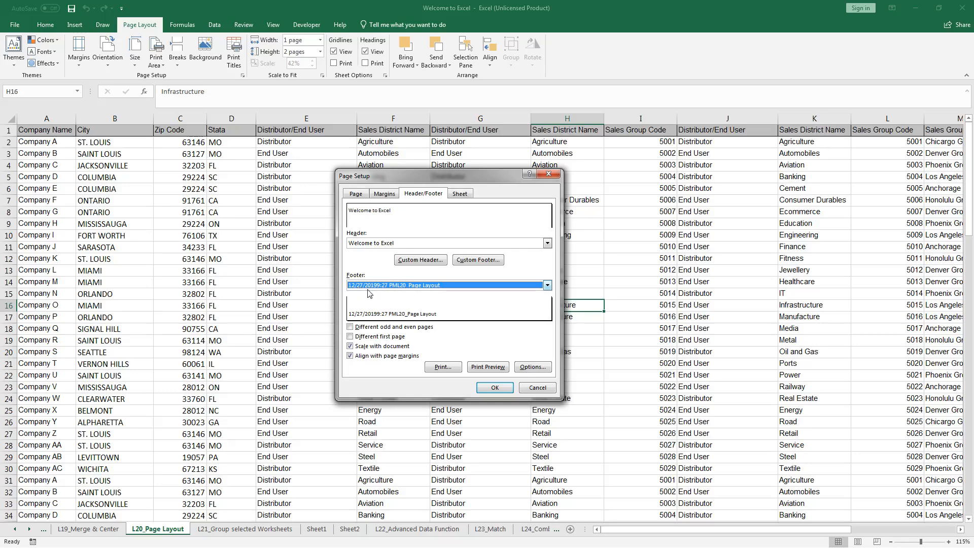
Separate the codes in the footer's left section, with a line break after the page number and a space between date and time
left_click(486, 265)
left_click(321, 314)
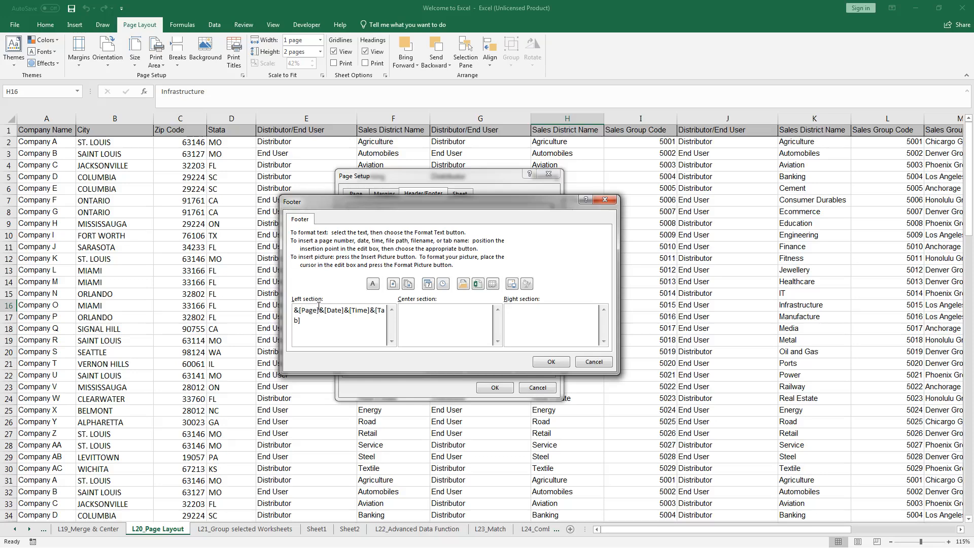
key("Return")
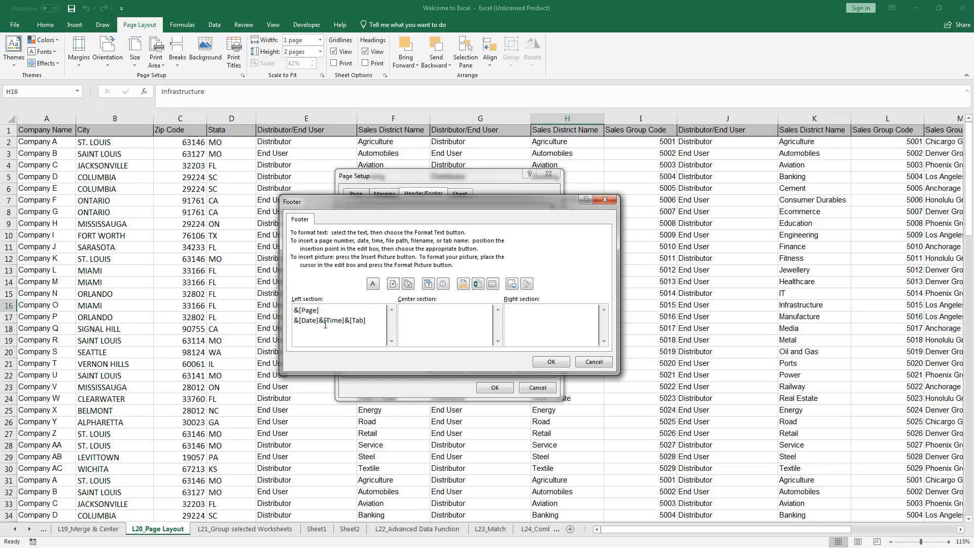
left_click(321, 320)
left_click(551, 362)
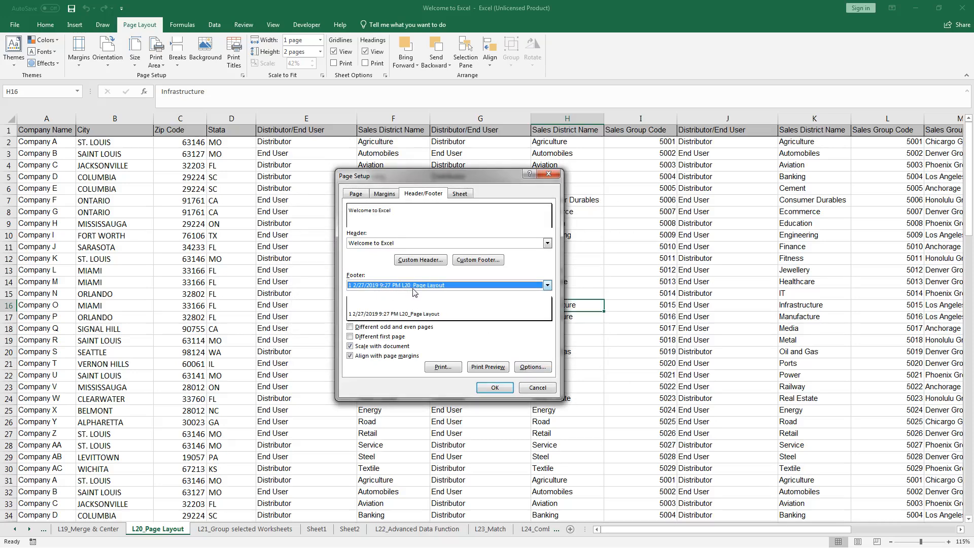
Compare the header and footer areas on both print preview pages and return to the worksheet
left_click(497, 367)
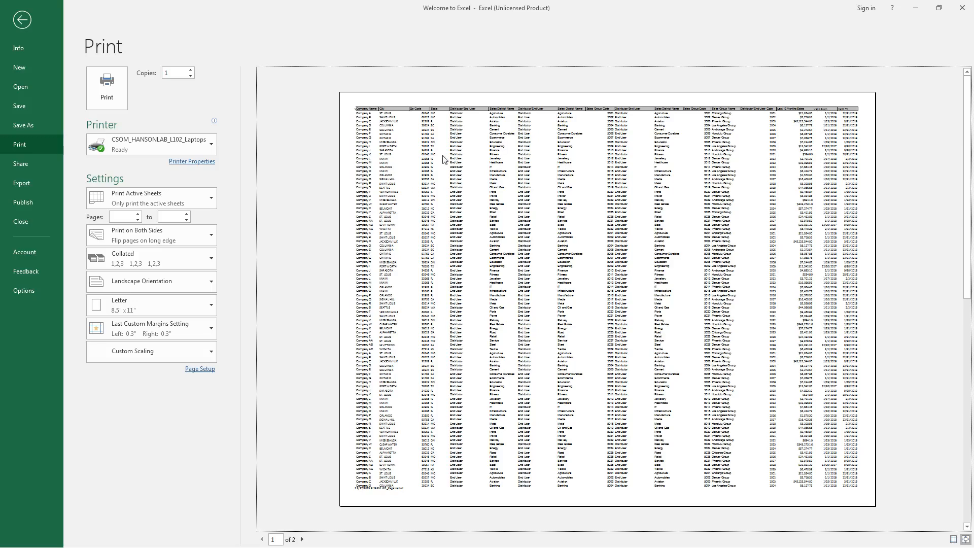
scroll(447, 437, "down", 1)
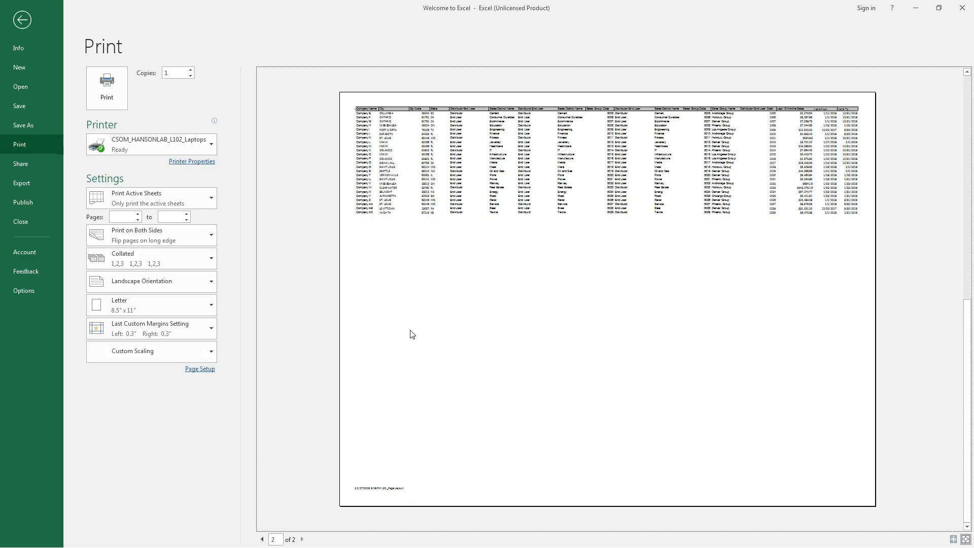
scroll(398, 478, "up", 1)
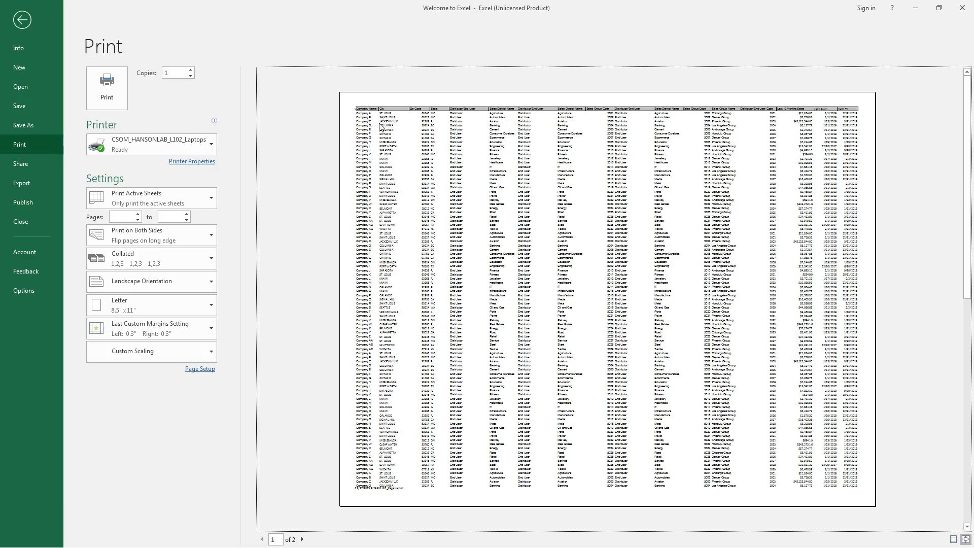
scroll(380, 128, "down", 1)
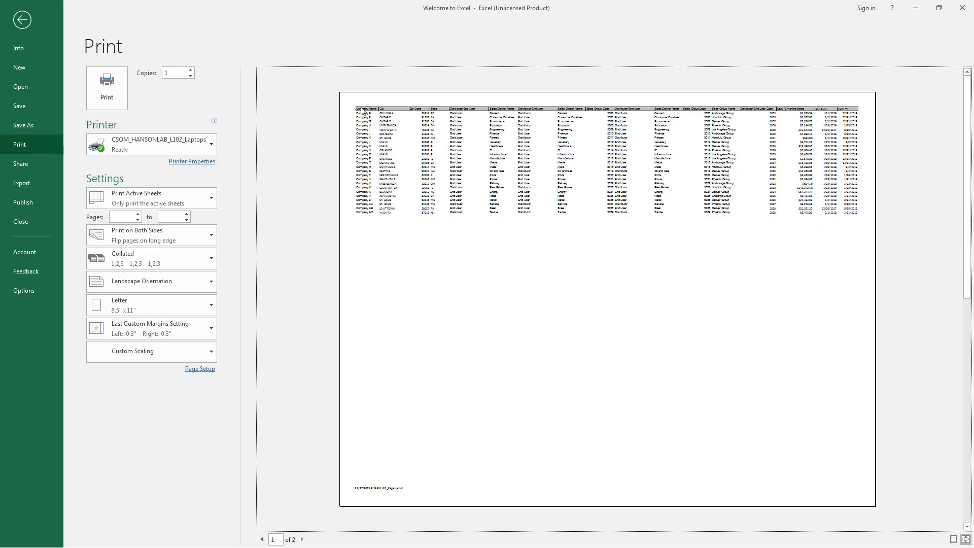
scroll(365, 114, "up", 1)
scroll(374, 121, "down", 1)
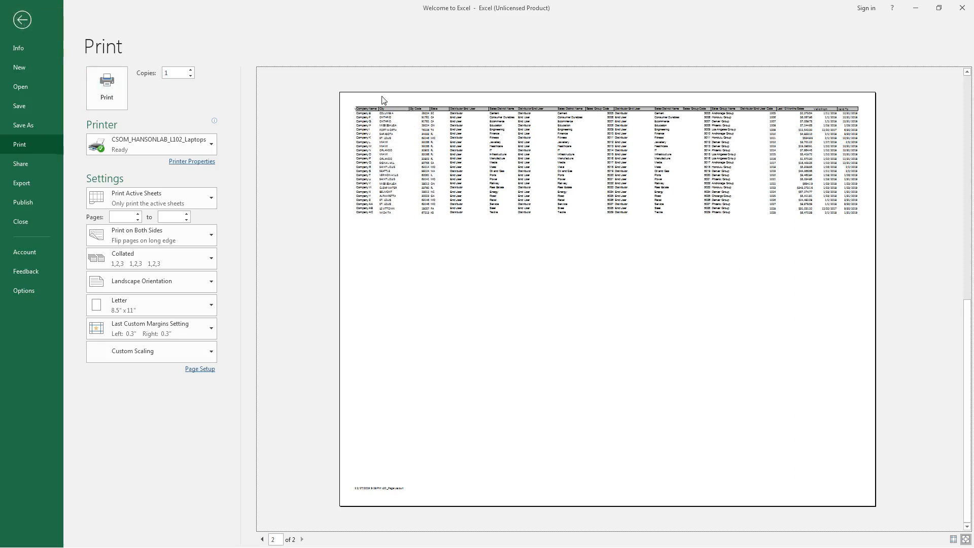
left_click(22, 20)
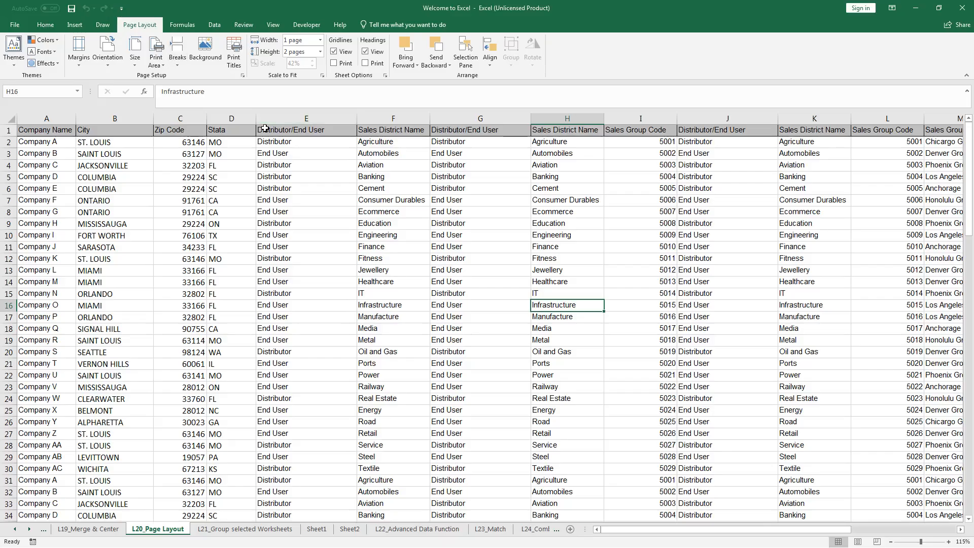
Set the left and right page margins to 0.6 and enlarge the top and bottom margins to make room for the header and footer
left_click(243, 75)
left_click(384, 193)
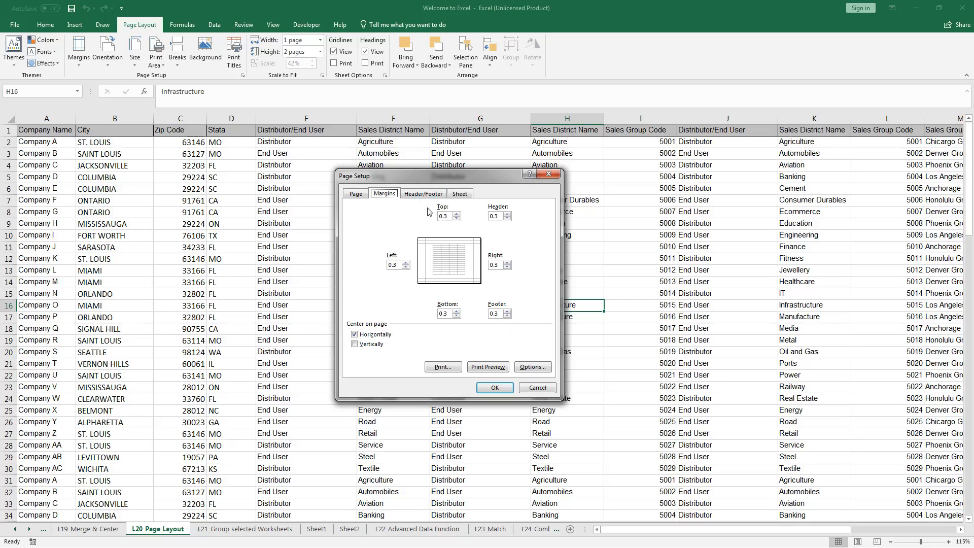
left_click(502, 217)
left_click(447, 216)
left_click(400, 265)
left_click(446, 313)
left_click(499, 265)
left_click(495, 388)
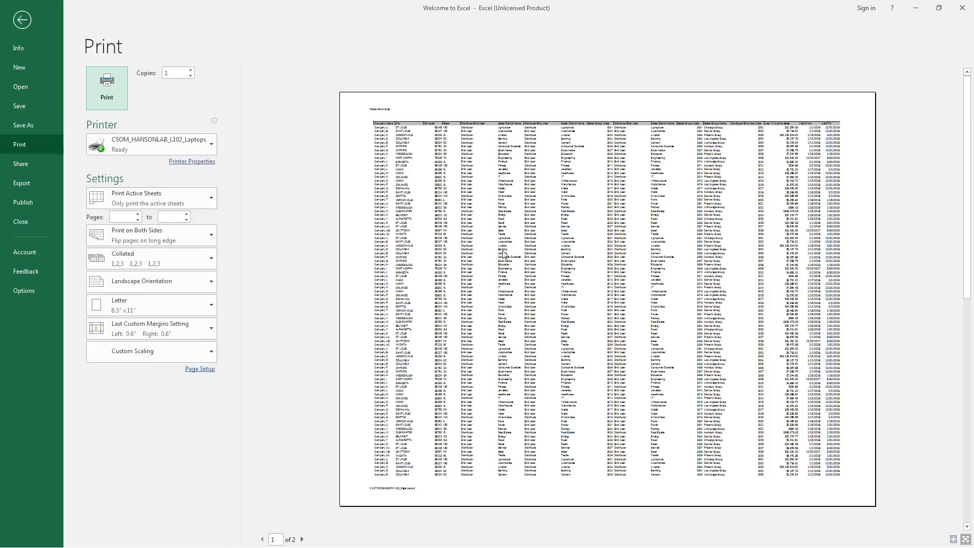
Check the header and footer spacing with the wider margins on both preview pages, and return to the worksheet
left_click(563, 256)
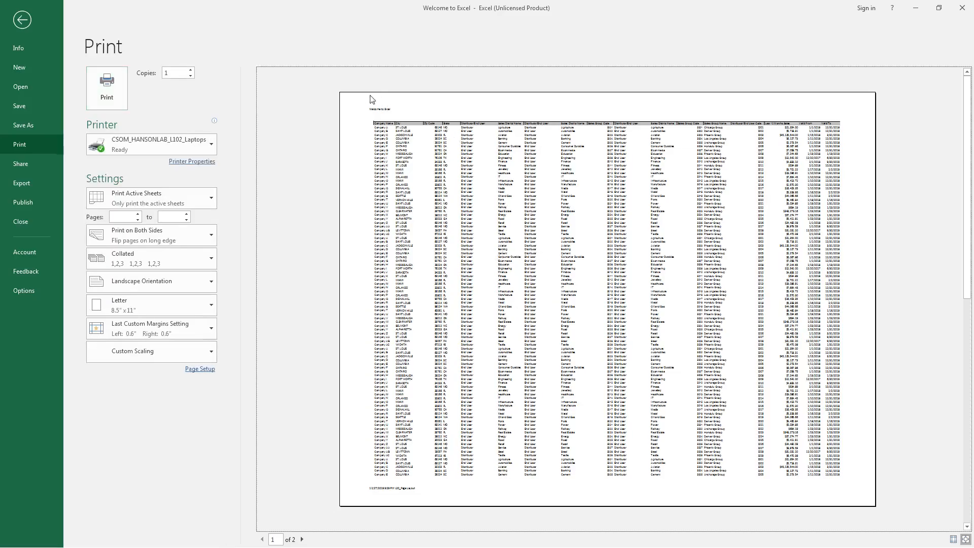
scroll(552, 380, "down", 1)
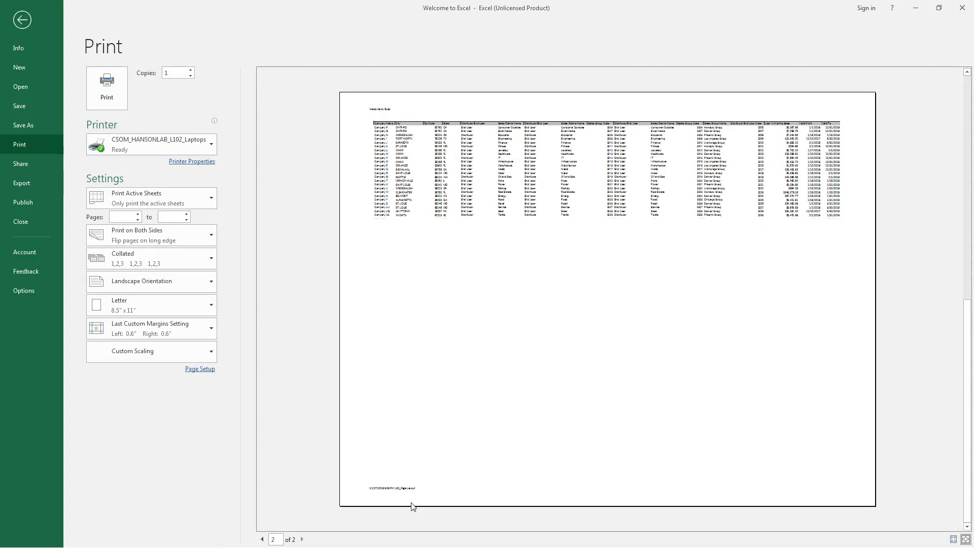
scroll(532, 433, "up", 1)
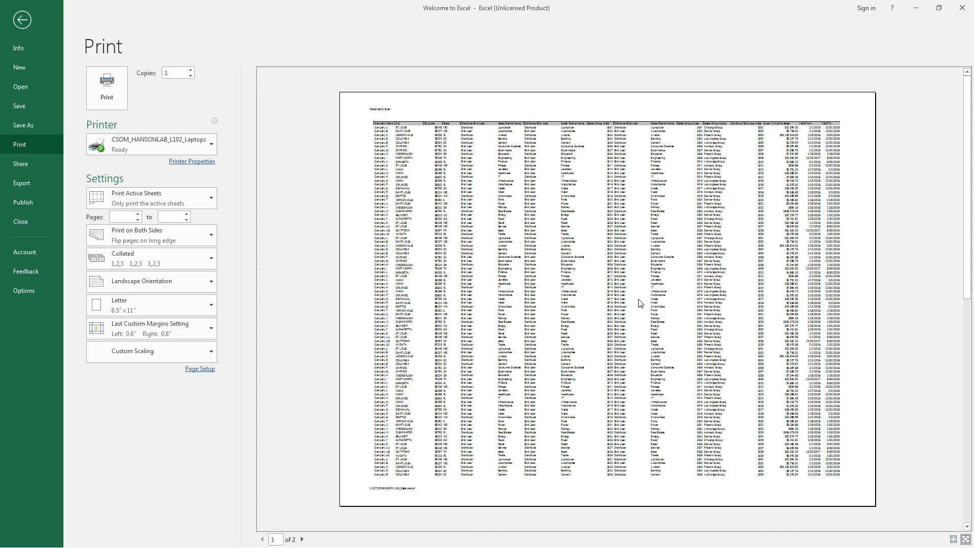
scroll(717, 319, "down", 1)
scroll(718, 317, "up", 1)
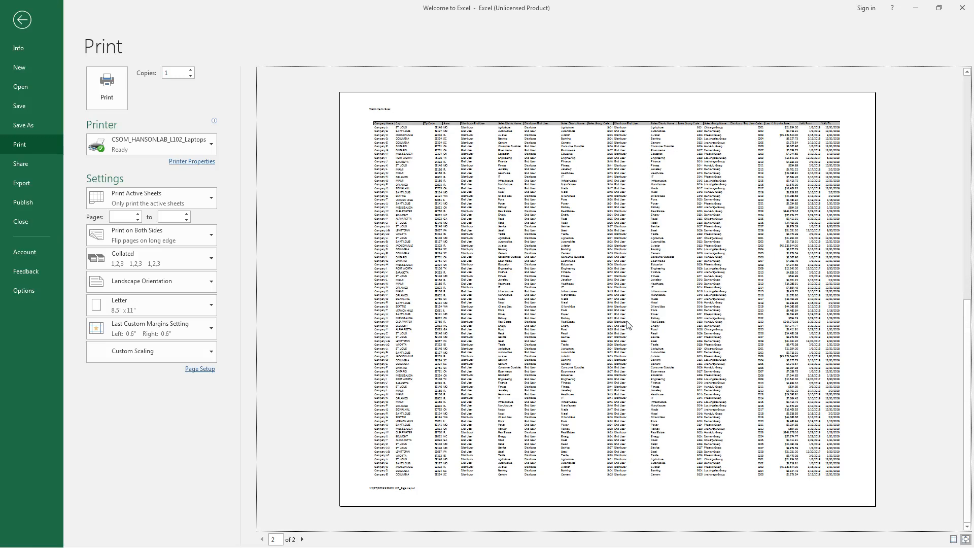
scroll(558, 298, "down", 1)
left_click(21, 20)
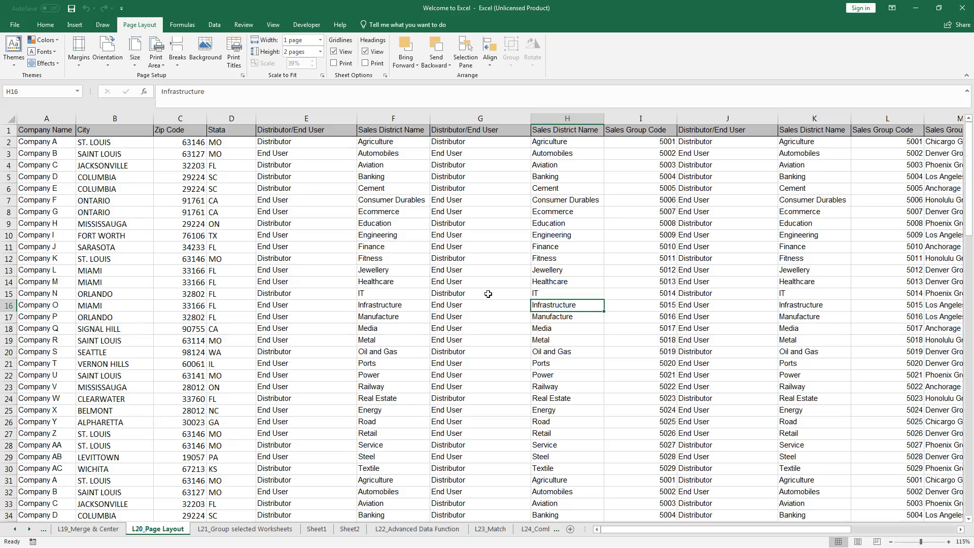
left_click(562, 280)
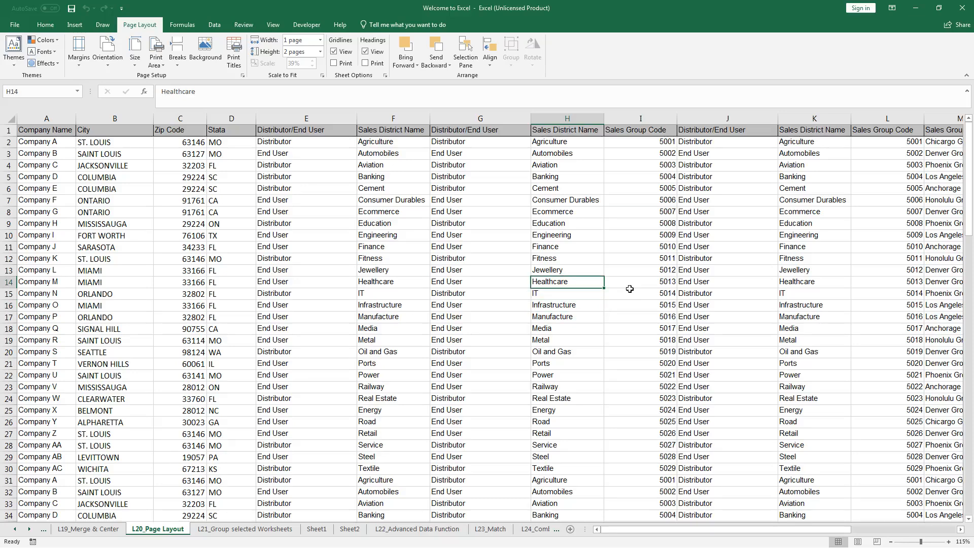
left_click(465, 259)
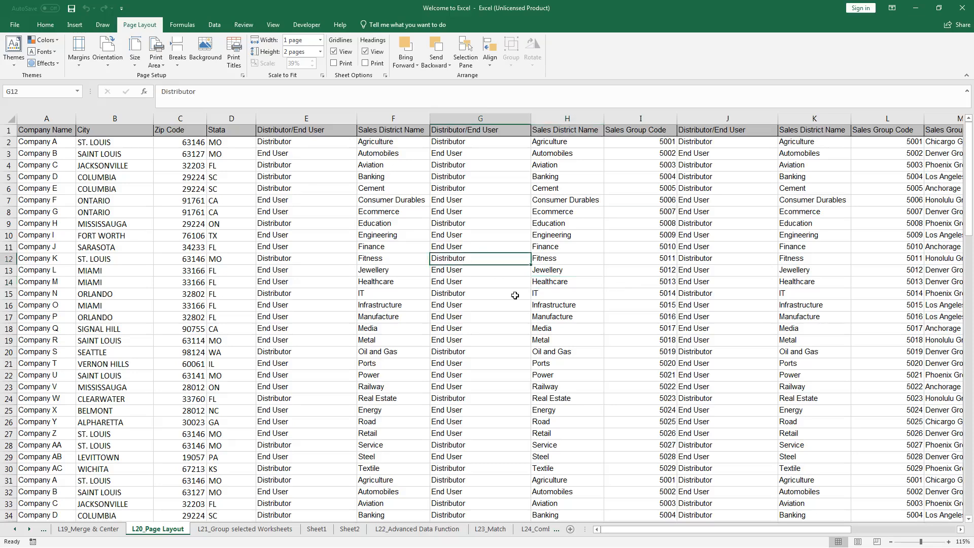